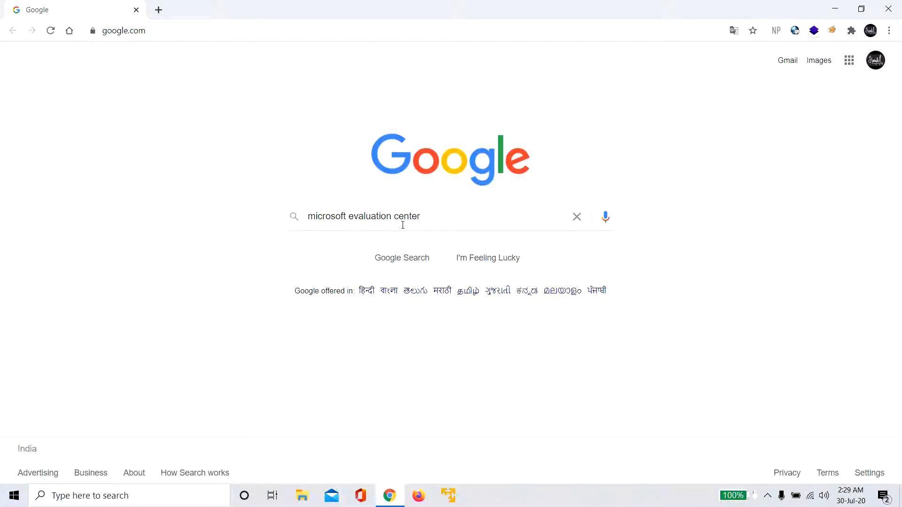
- Run the Google search for 'microsoft evaluation center'
{"action": "left_click", "coordinate": [410, 264]}
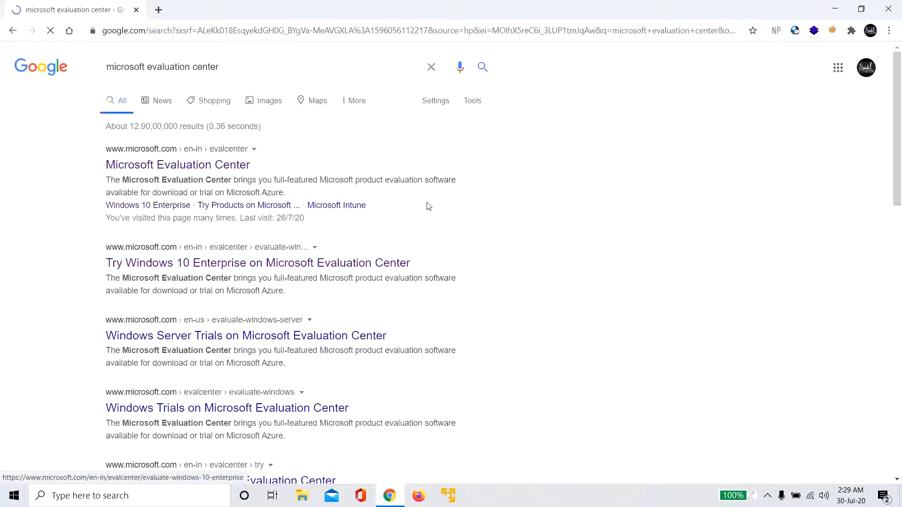
- Open the Microsoft Evaluation Center result and go to its Windows Server 2019 evaluation page
{"action": "left_click", "coordinate": [200, 167]}
{"action": "scroll", "coordinate": [343, 208], "scroll_direction": "down", "scroll_amount": 10}
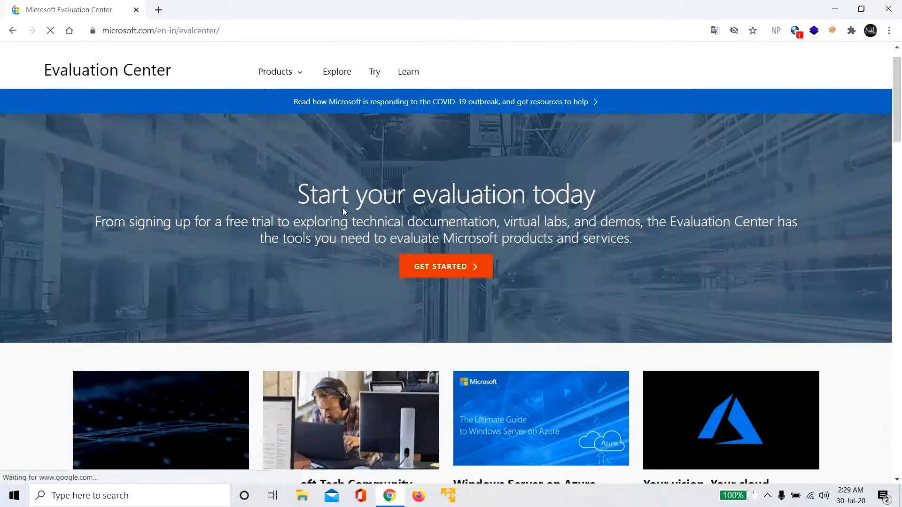
{"action": "scroll", "coordinate": [343, 211], "scroll_direction": "down", "scroll_amount": 1}
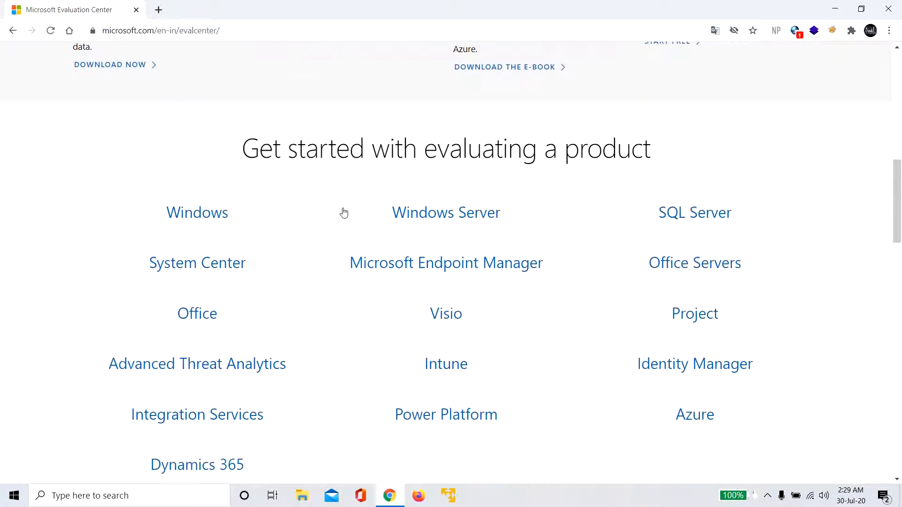
{"action": "left_click", "coordinate": [448, 216]}
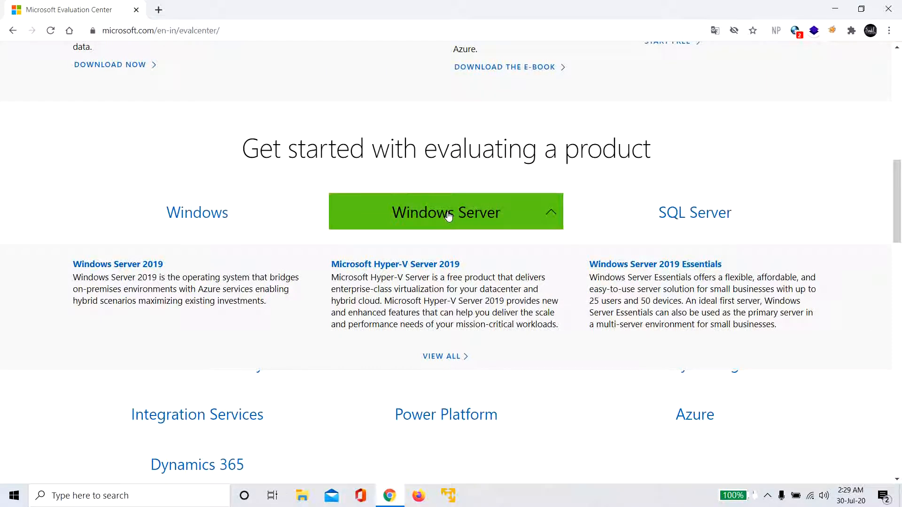
{"action": "left_click", "coordinate": [140, 266]}
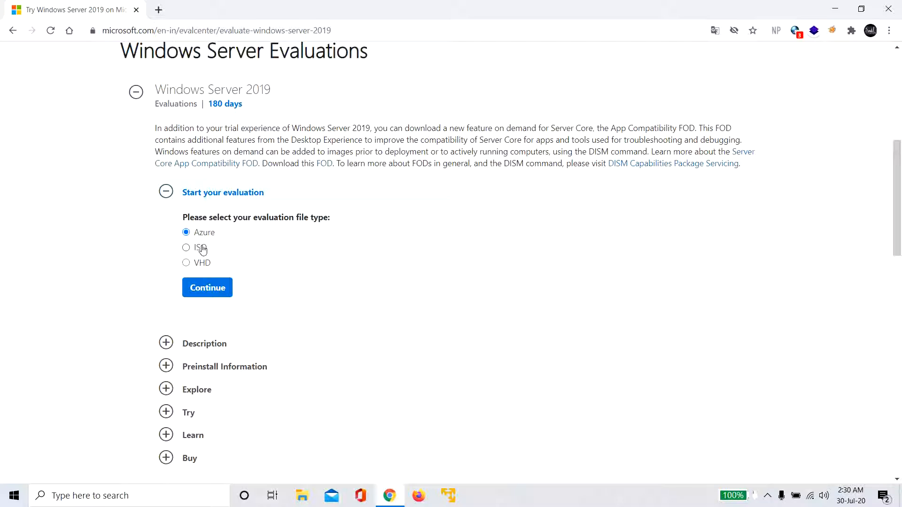
- Request the ISO evaluation and enter placeholder first name, last name and company name
{"action": "left_click", "coordinate": [186, 249]}
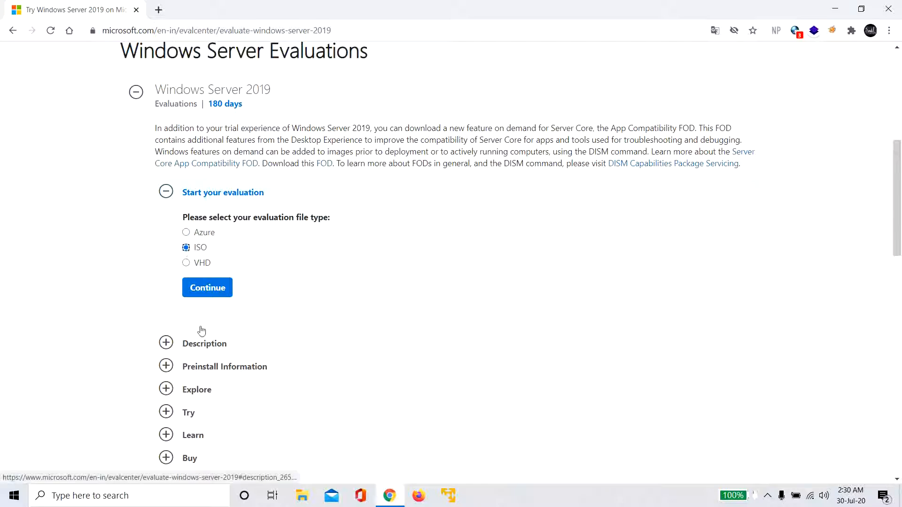
{"action": "left_click", "coordinate": [214, 287]}
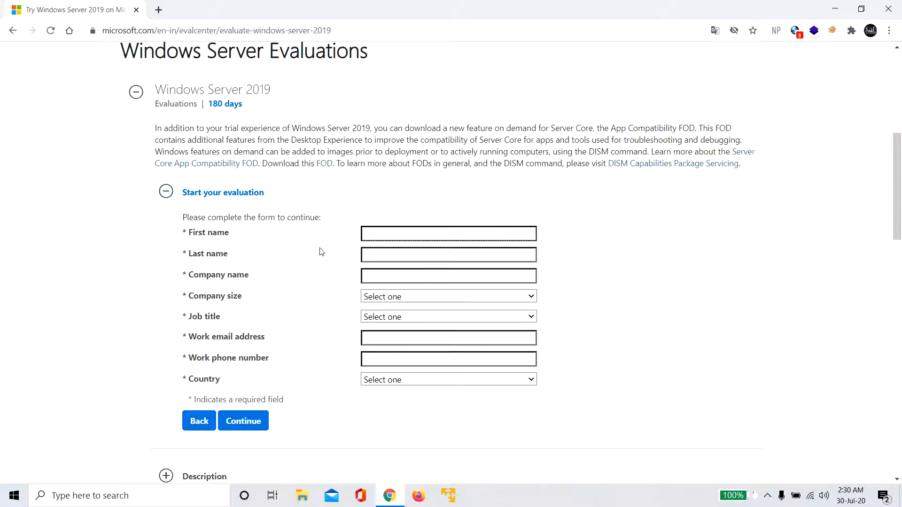
{"action": "type", "text": "test"}
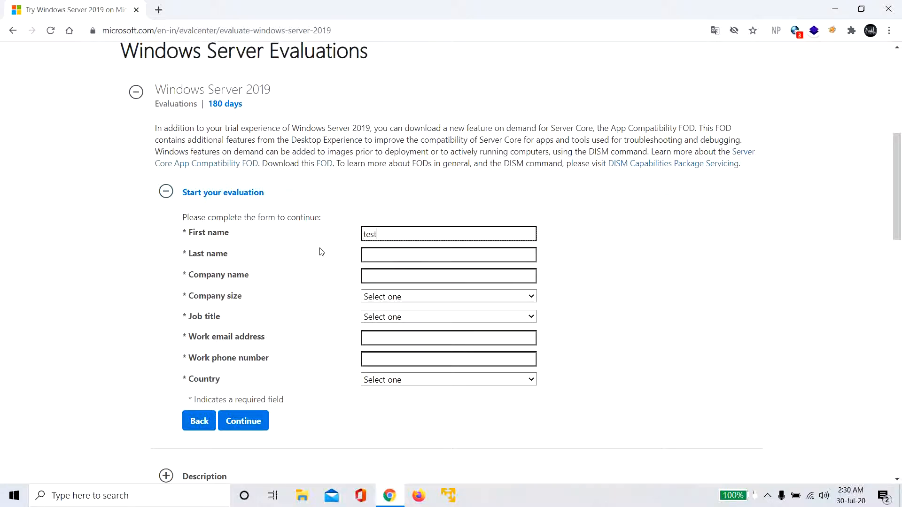
{"action": "key", "text": "Tab"}
{"action": "type", "text": "test"}
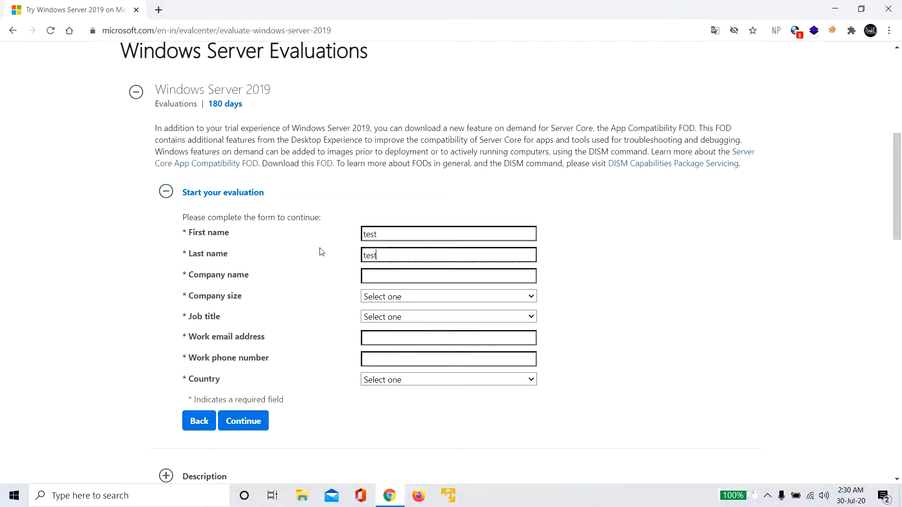
{"action": "key", "text": "Tab"}
{"action": "type", "text": "test"}
- Set company size 1, job title Analyst/Press, placeholder e-mail and phone, country India, and decline marketing
{"action": "key", "text": "Tab"}
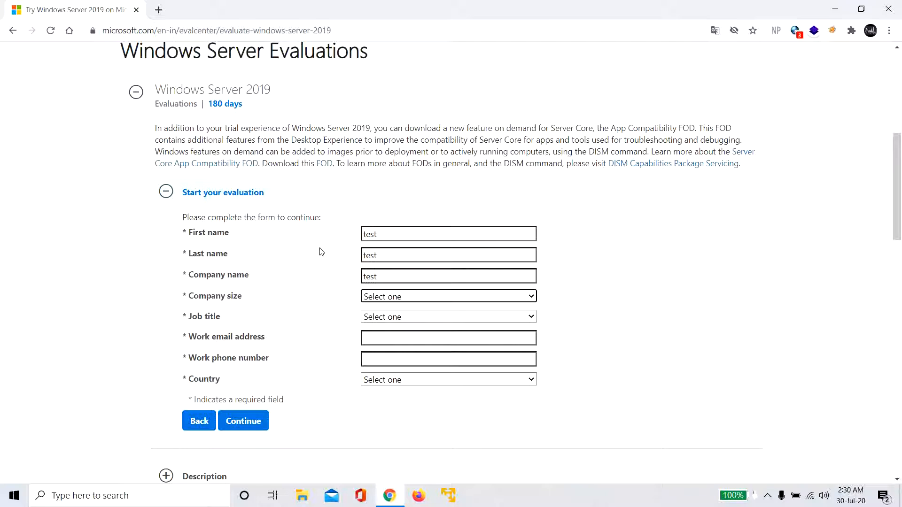
{"action": "key", "text": "1"}
{"action": "key", "text": "Tab"}
{"action": "key", "text": "a"}
{"action": "key", "text": "Tab"}
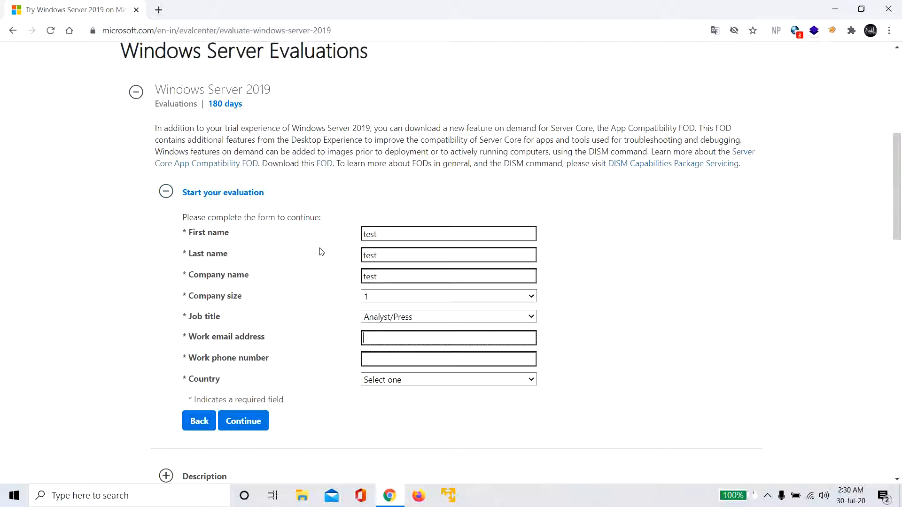
{"action": "type", "text": "test@test.com"}
{"action": "key", "text": "Tab"}
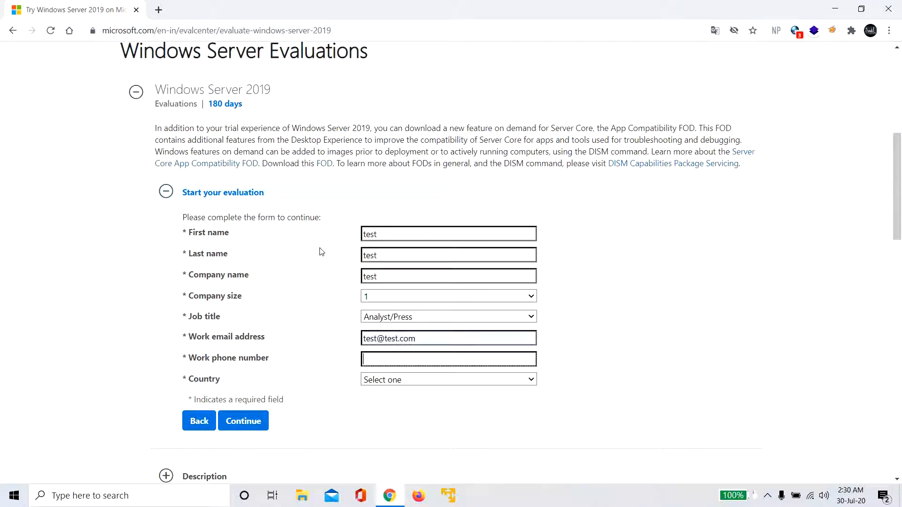
{"action": "type", "text": "12"}
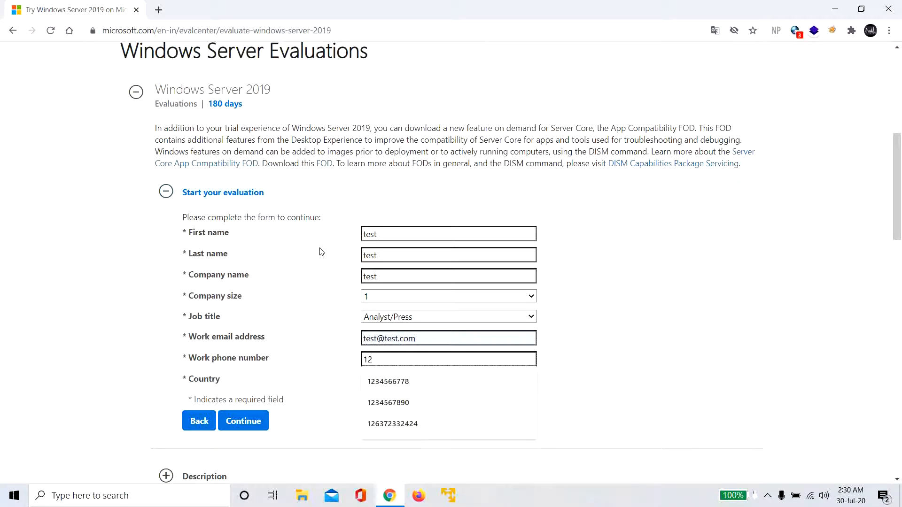
{"action": "key", "text": "Down"}
{"action": "key", "text": "Tab"}
{"action": "key", "text": "Down"}
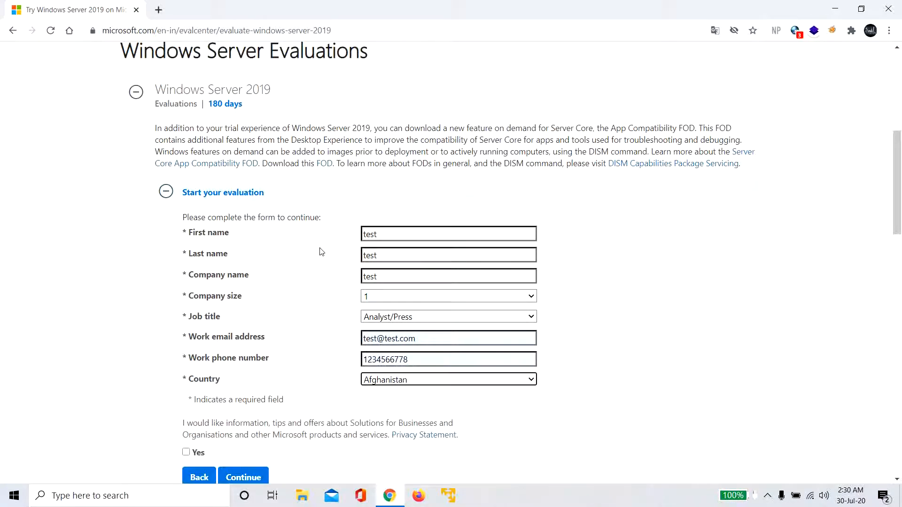
{"action": "type", "text": "india"}
{"action": "scroll", "coordinate": [321, 253], "scroll_direction": "down", "scroll_amount": 2}
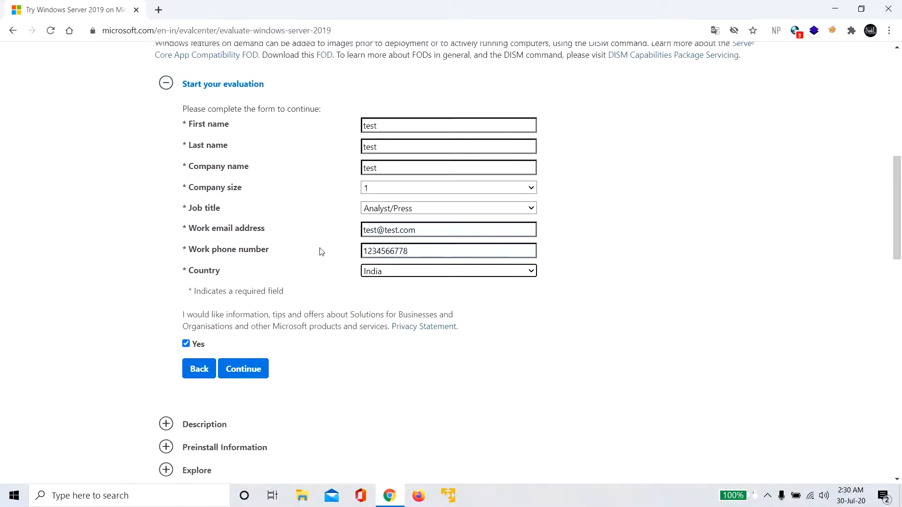
{"action": "left_click", "coordinate": [197, 339]}
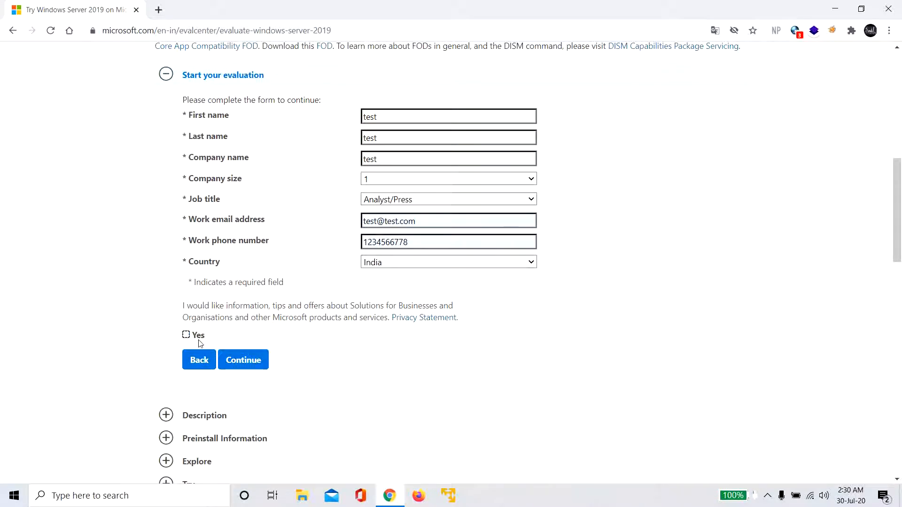
- Submit the form with English as download language, then bring up VMware Player maximized
{"action": "left_click", "coordinate": [235, 360]}
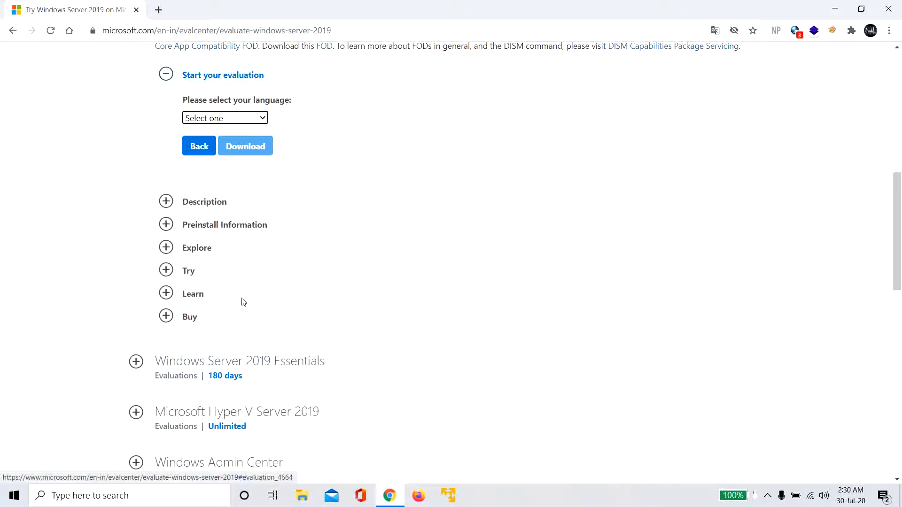
{"action": "scroll", "coordinate": [242, 301], "scroll_direction": "up", "scroll_amount": 2}
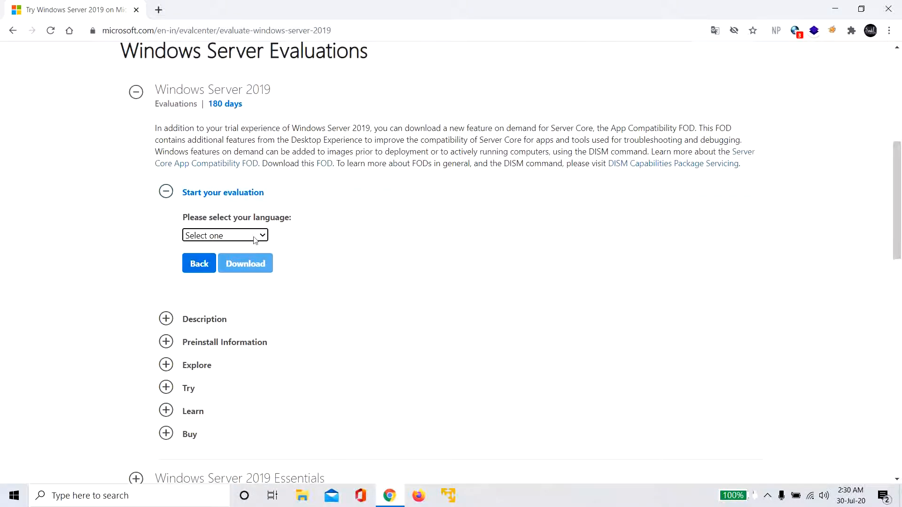
{"action": "left_click", "coordinate": [253, 240]}
{"action": "left_click", "coordinate": [225, 269]}
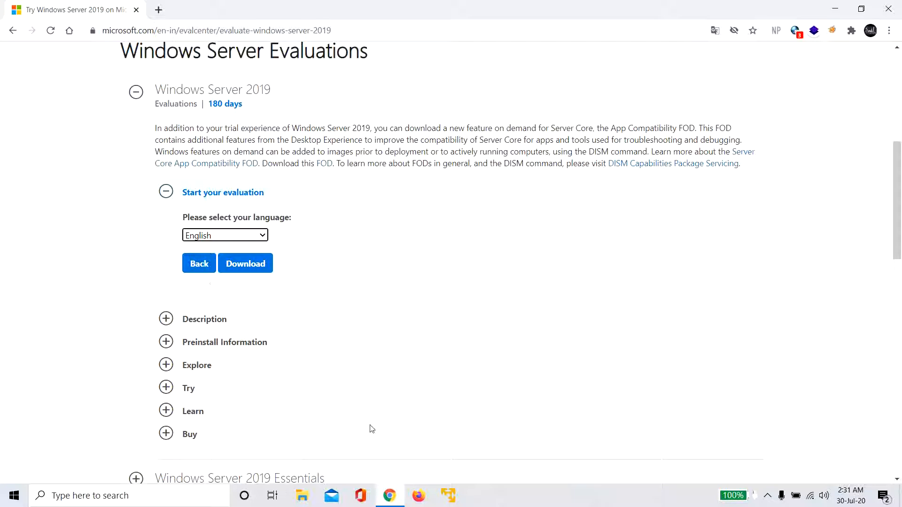
{"action": "left_click", "coordinate": [450, 497]}
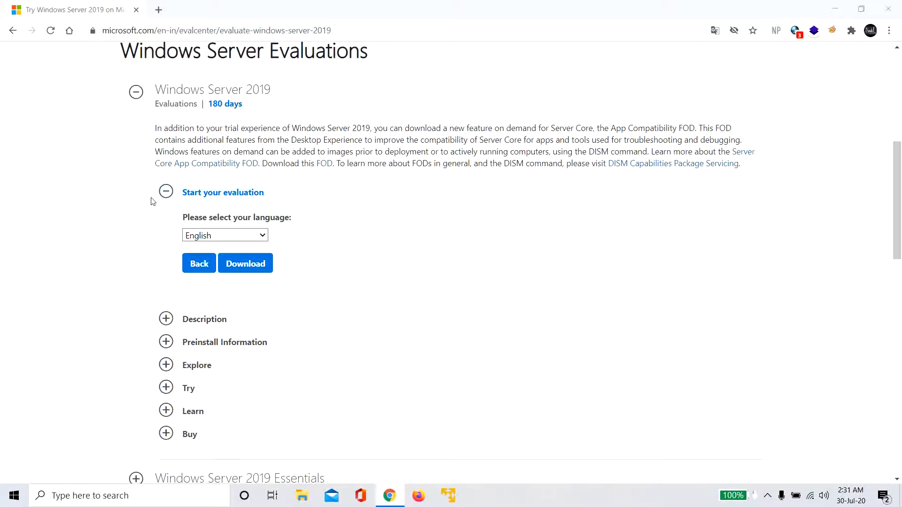
{"action": "left_click", "coordinate": [399, 55]}
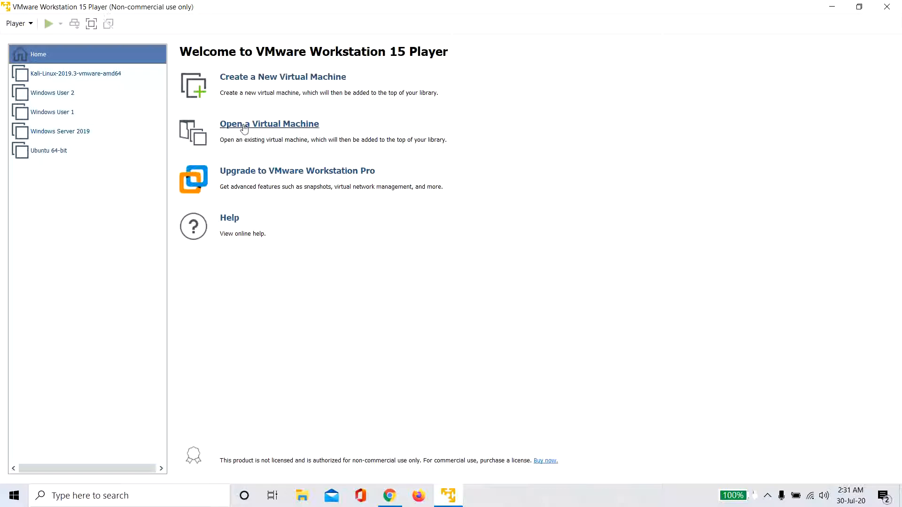
- Start a new virtual machine from the downloaded Windows Server 2019 ISO image
{"action": "left_click", "coordinate": [254, 78]}
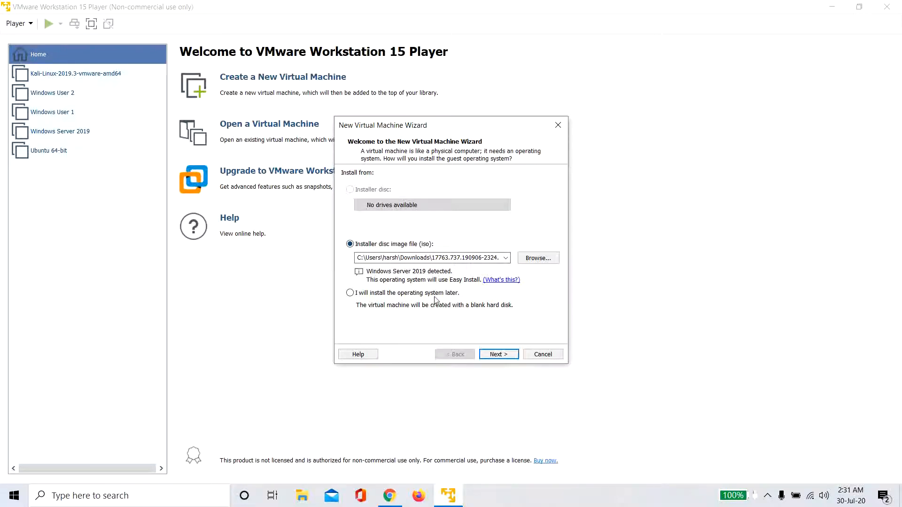
- Choose Windows Server Standard Core without a product key and name the VM 'Test Windows Server 2019'
{"action": "left_click", "coordinate": [499, 353]}
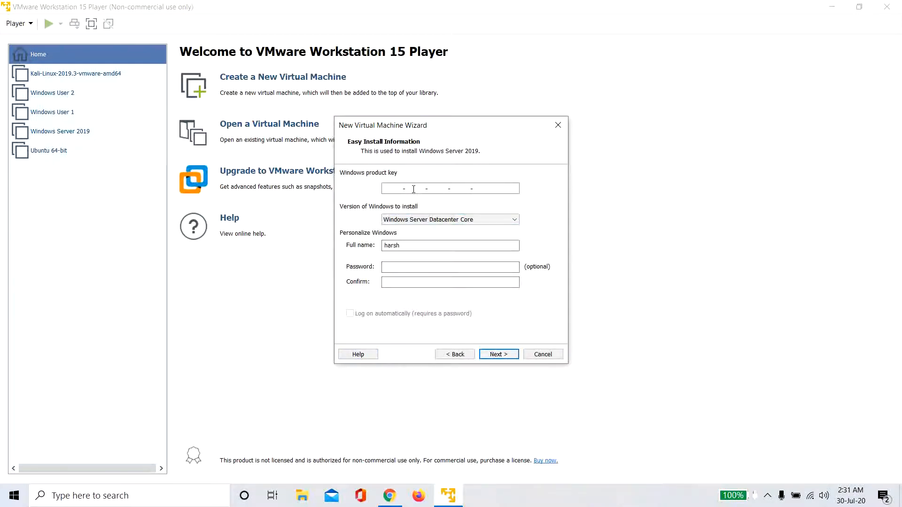
{"action": "left_click", "coordinate": [425, 220]}
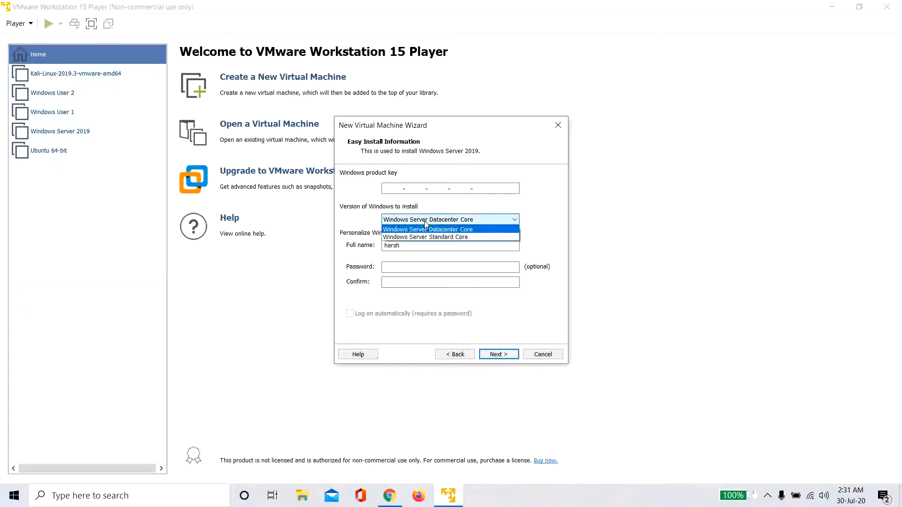
{"action": "left_click", "coordinate": [430, 237]}
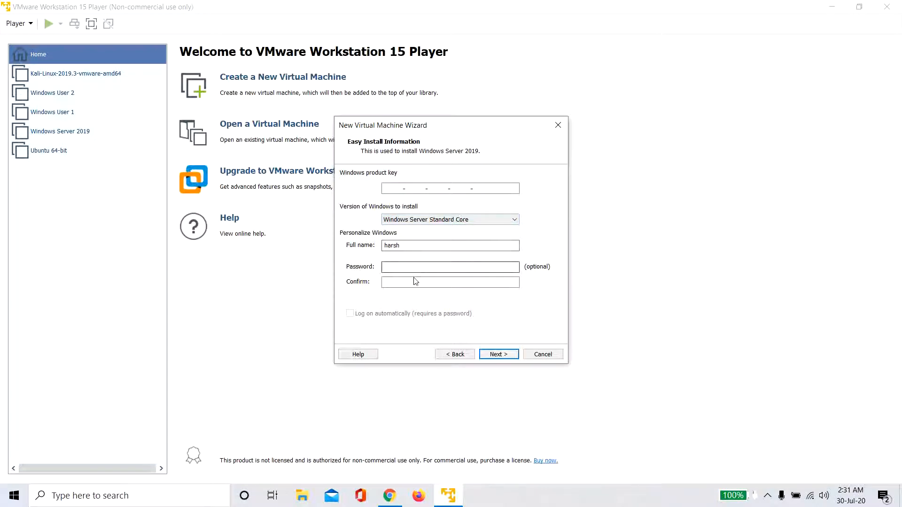
{"action": "left_click", "coordinate": [494, 356]}
{"action": "left_click", "coordinate": [474, 264]}
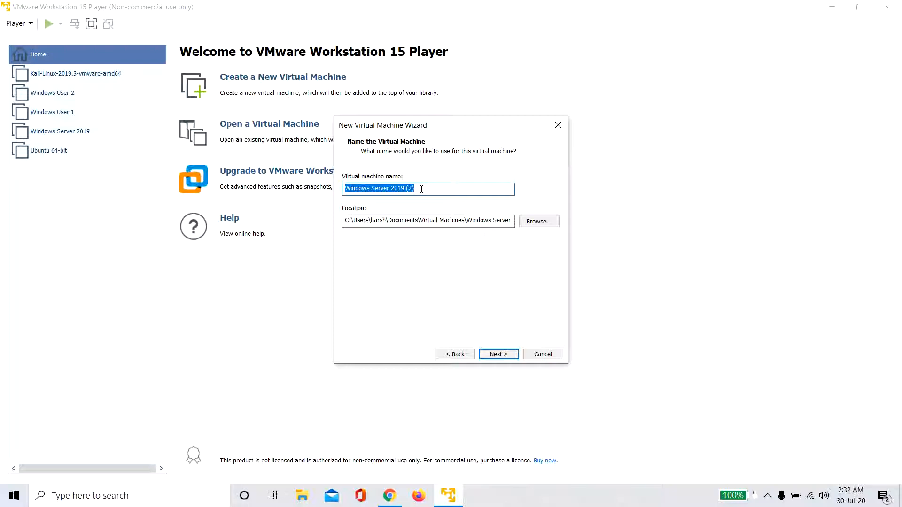
{"action": "key", "text": "BackSpace"}
{"action": "type", "text": "T"}
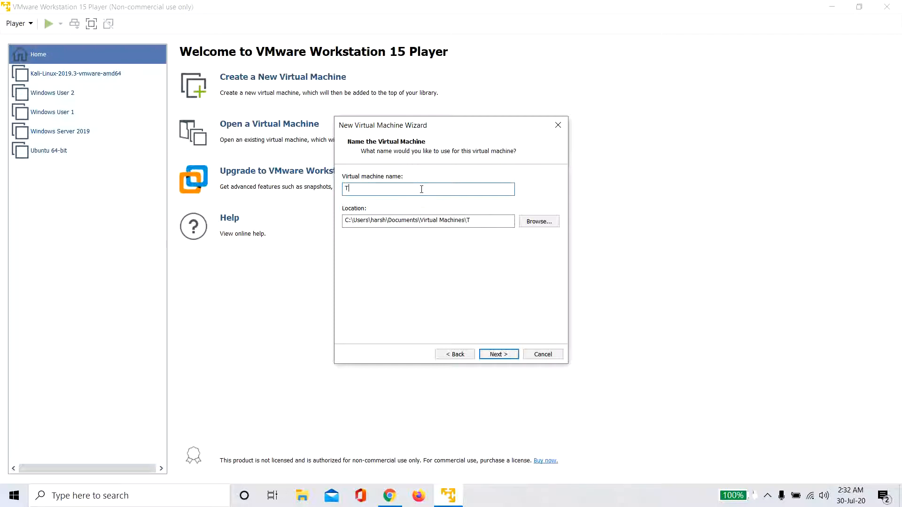
{"action": "type", "text": "est Windows Server 2019"}
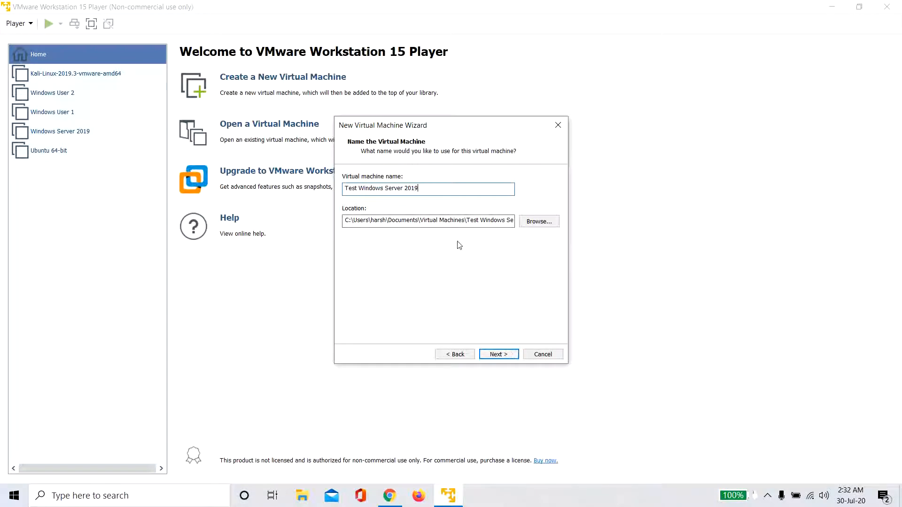
- Keep the 60 GB disk size, split it into multiple files, and finish creating the machine
{"action": "left_click", "coordinate": [499, 354]}
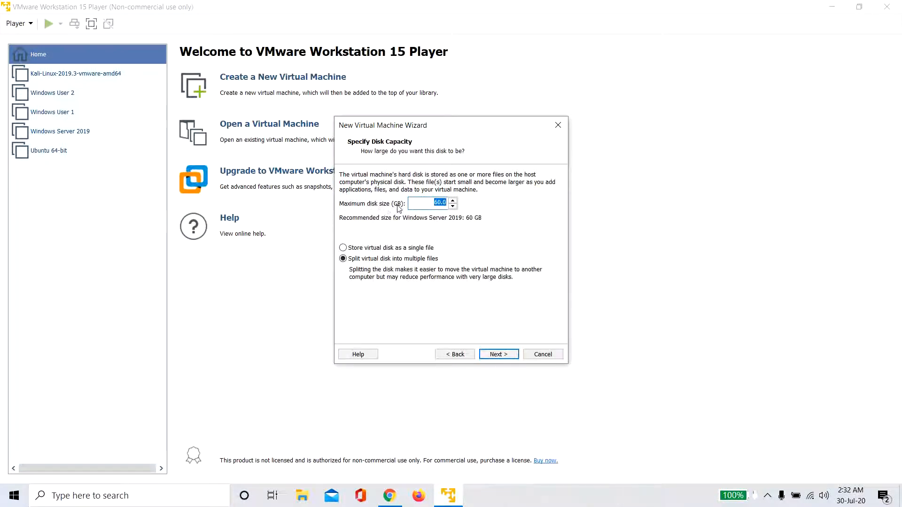
{"action": "left_click", "coordinate": [446, 204]}
{"action": "left_click_drag", "start_coordinate": [446, 203], "coordinate": [438, 203]}
{"action": "left_click", "coordinate": [436, 203]}
{"action": "left_click", "coordinate": [414, 259]}
{"action": "left_click", "coordinate": [499, 354]}
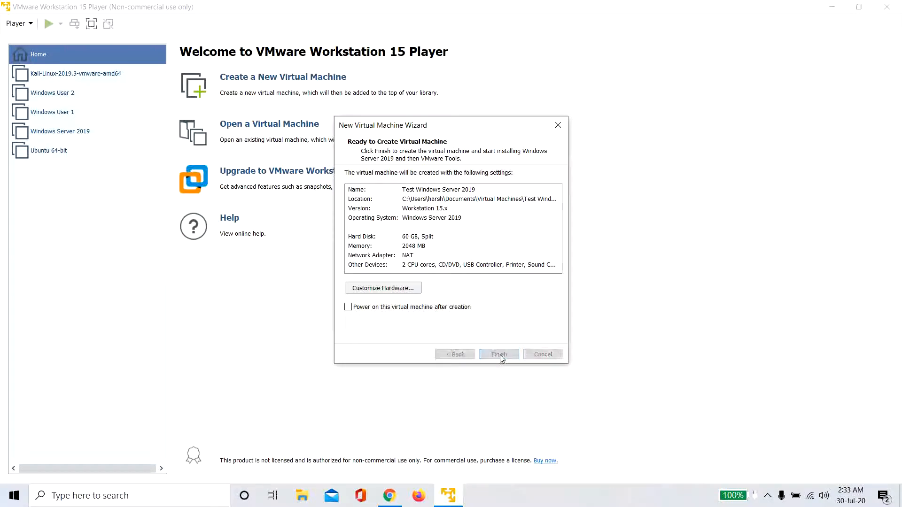
{"action": "left_click", "coordinate": [500, 355]}
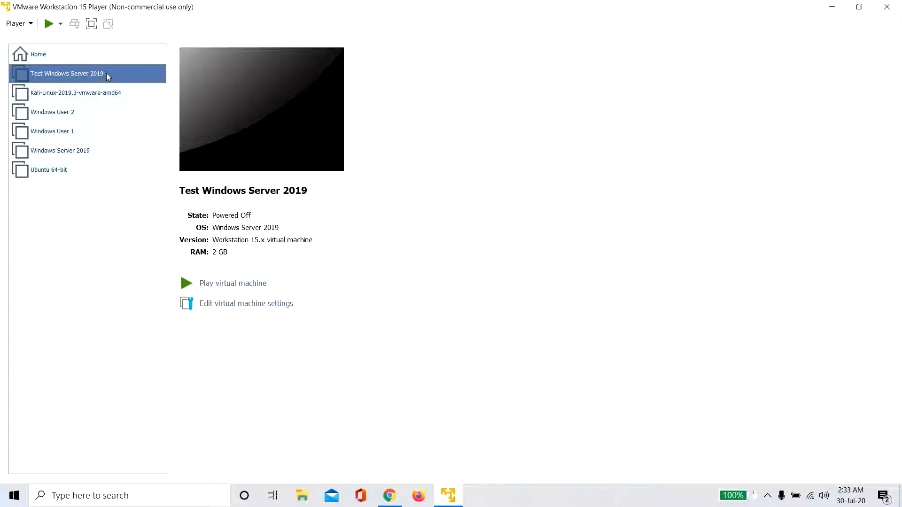
- Open Test Windows Server 2019's hardware settings and remove the Floppy drive
{"action": "left_click", "coordinate": [244, 306]}
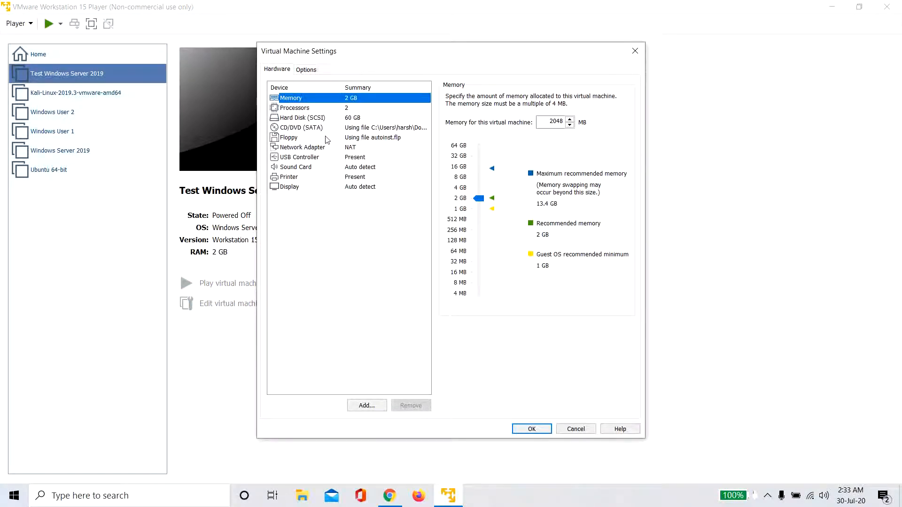
{"action": "left_click", "coordinate": [327, 139]}
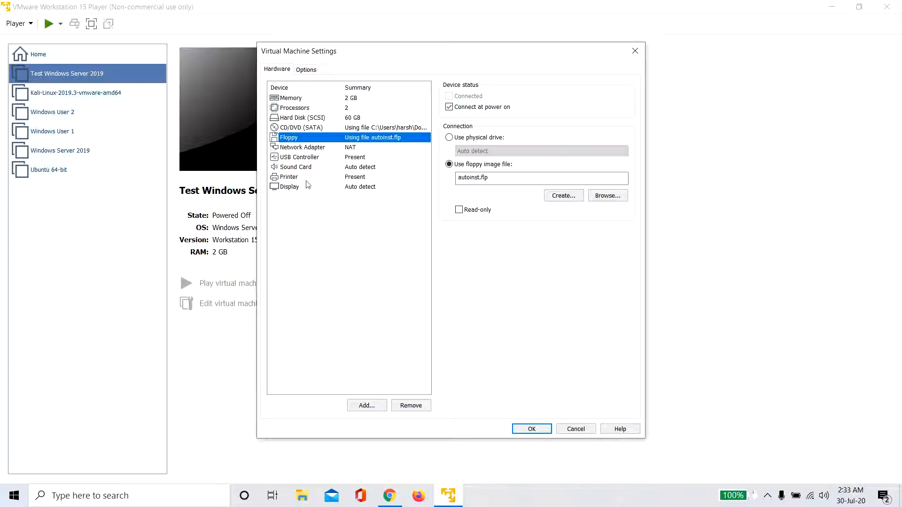
{"action": "left_click", "coordinate": [412, 407]}
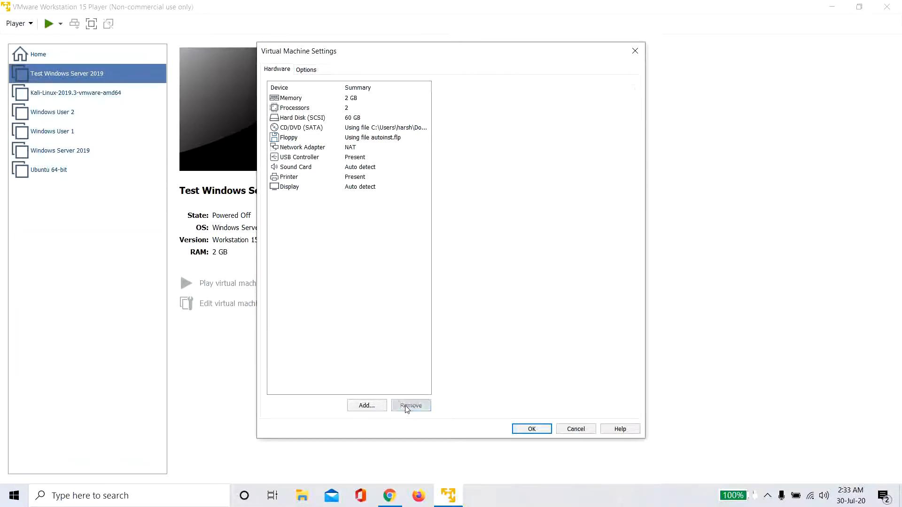
{"action": "left_click", "coordinate": [323, 100]}
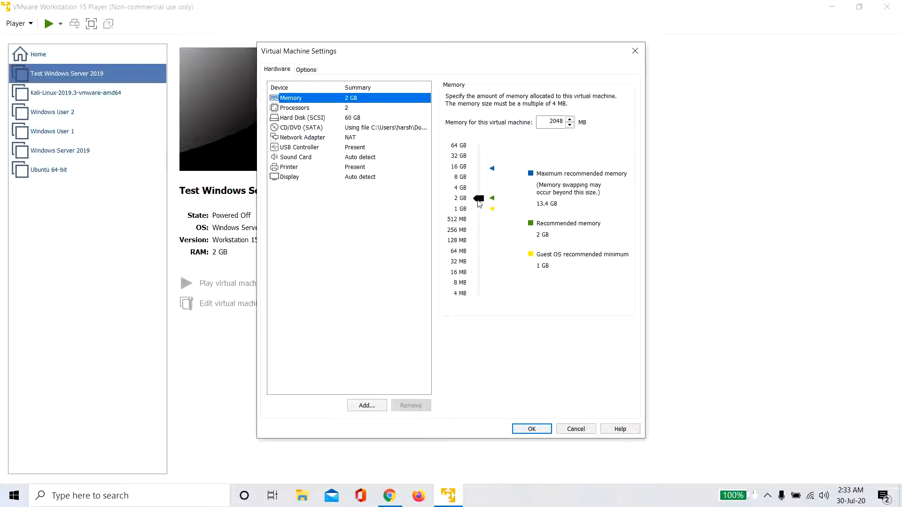
- Set memory to 4 GB (4096 MB), keep NAT networking, review other devices, and save the settings
{"action": "left_click_drag", "start_coordinate": [479, 202], "coordinate": [481, 193]}
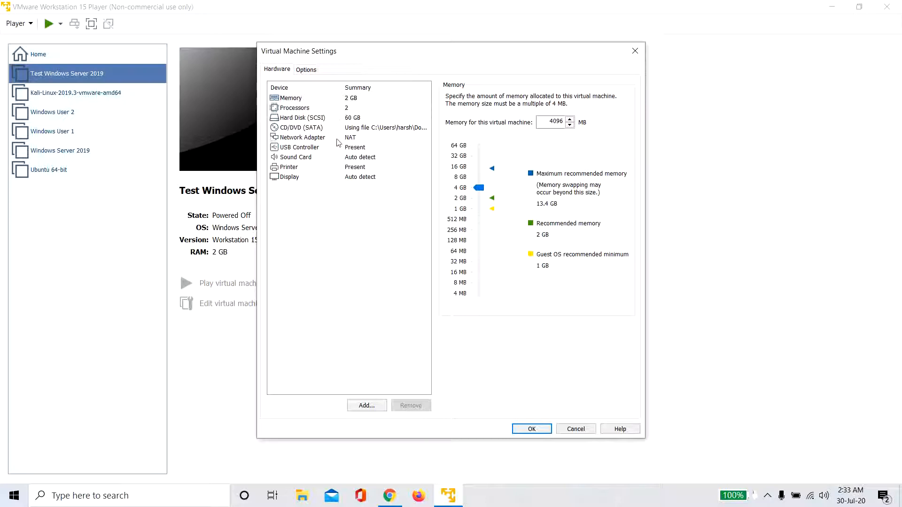
{"action": "left_click", "coordinate": [318, 140]}
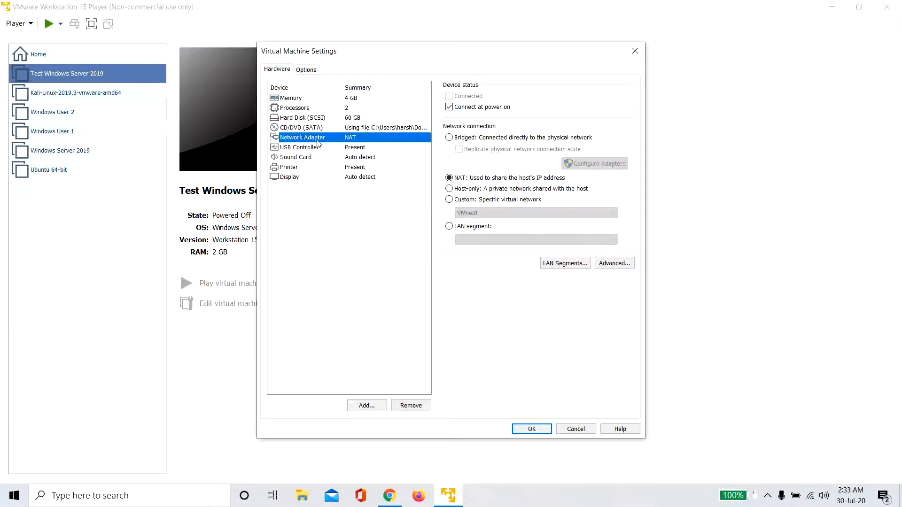
{"action": "left_click", "coordinate": [485, 179]}
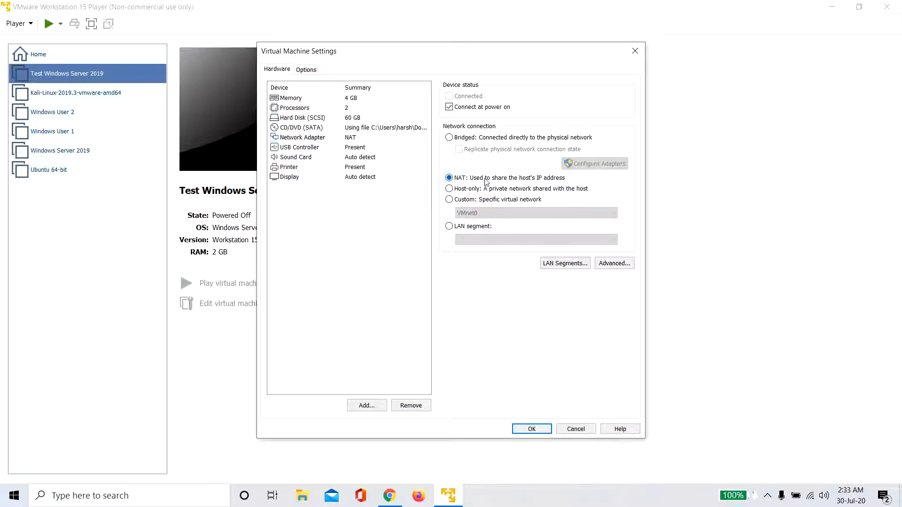
{"action": "left_click", "coordinate": [337, 148]}
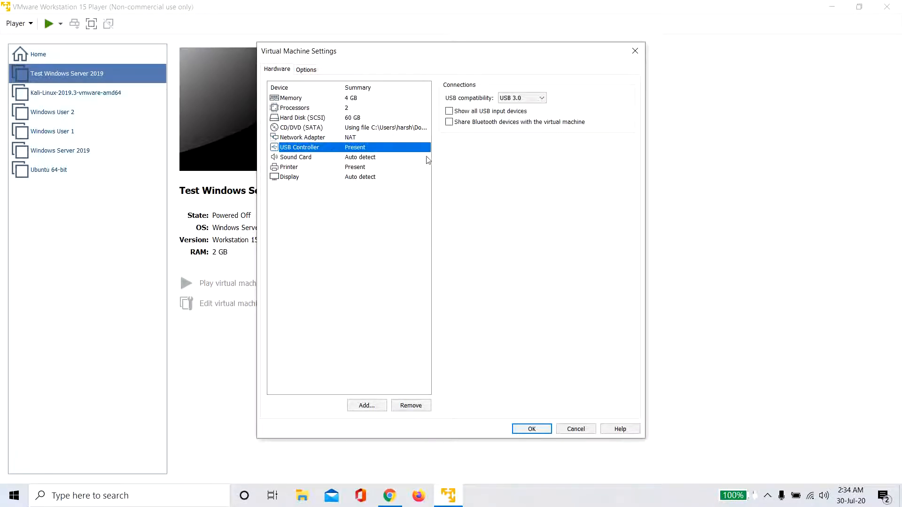
{"action": "left_click", "coordinate": [363, 167]}
{"action": "left_click", "coordinate": [362, 177]}
{"action": "left_click", "coordinate": [366, 158]}
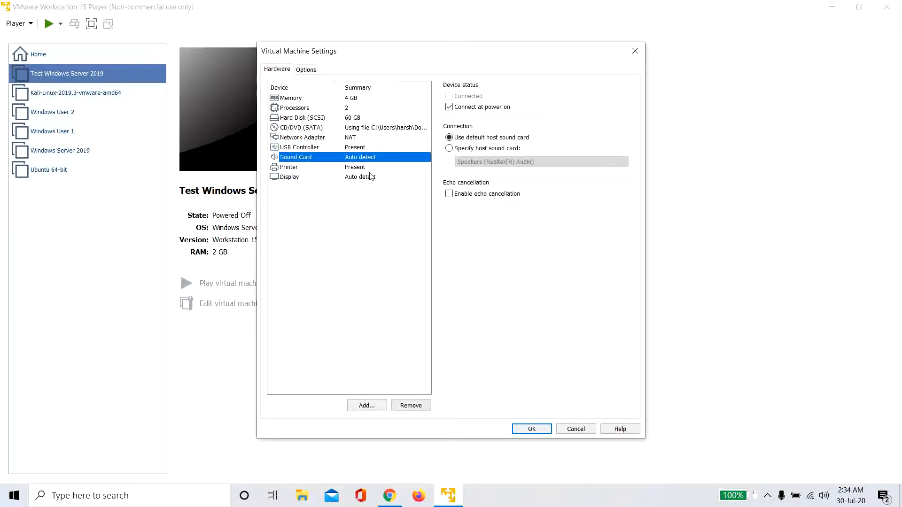
{"action": "left_click", "coordinate": [539, 429]}
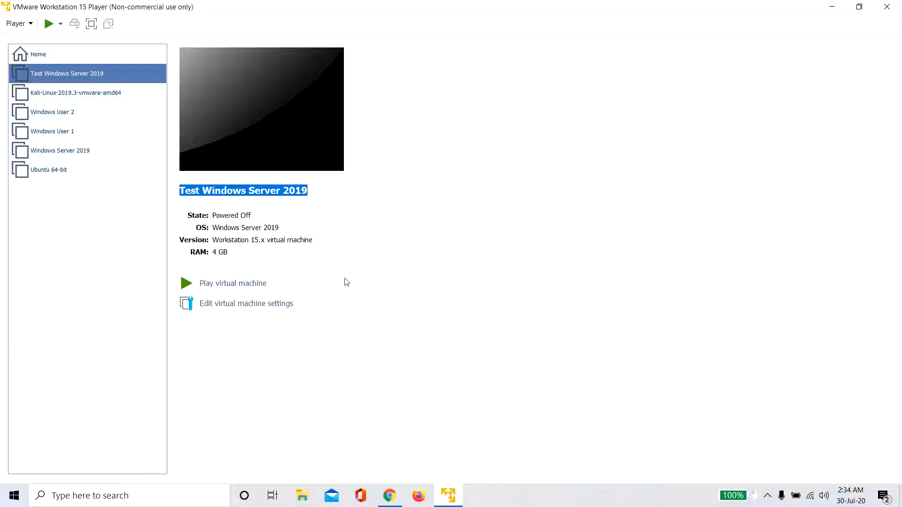
- Power on Test Windows Server 2019 and boot it from the installation disc
{"action": "left_click", "coordinate": [263, 284]}
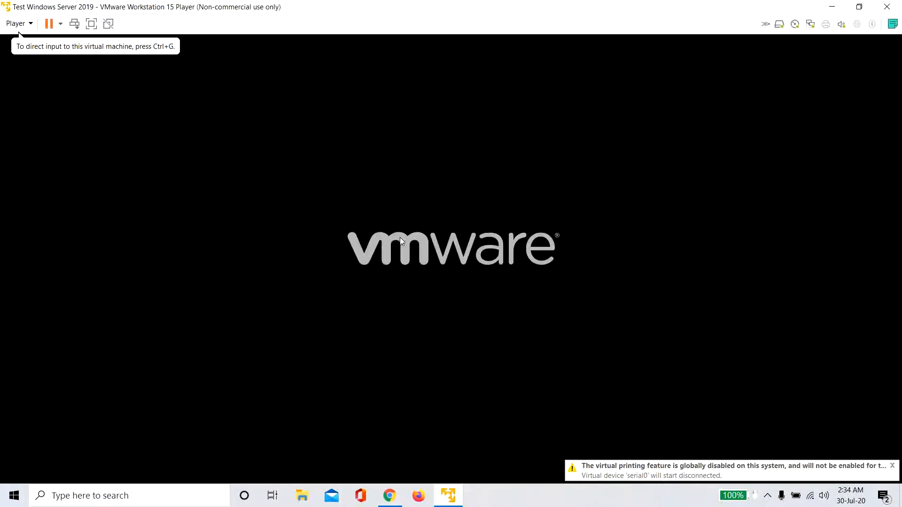
{"action": "left_click", "coordinate": [400, 238]}
{"action": "key", "text": "Return"}
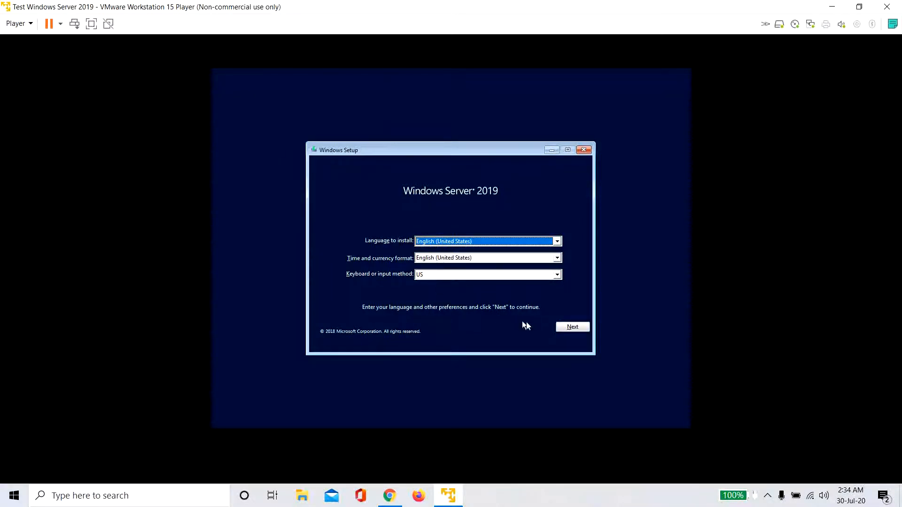
- Keep default language settings, start install of Standard Evaluation (Desktop Experience), and accept the license terms
{"action": "left_click", "coordinate": [567, 329]}
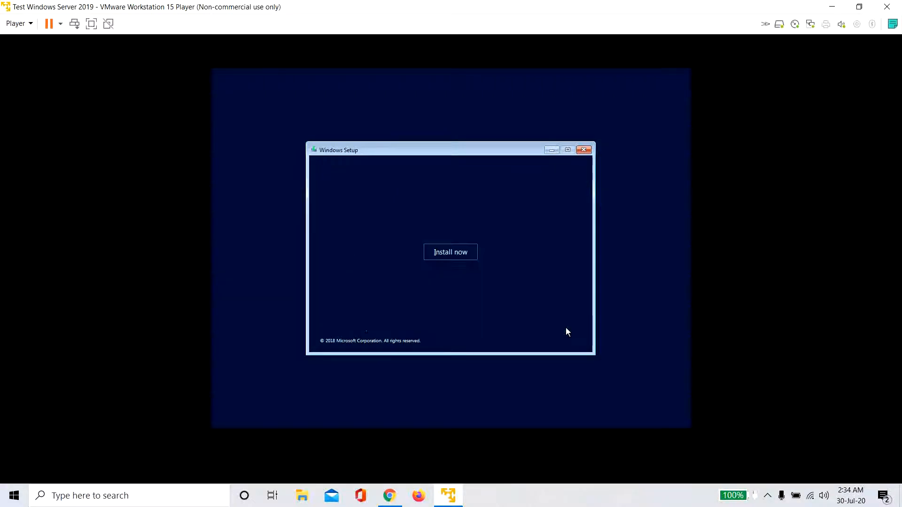
{"action": "left_click", "coordinate": [453, 257]}
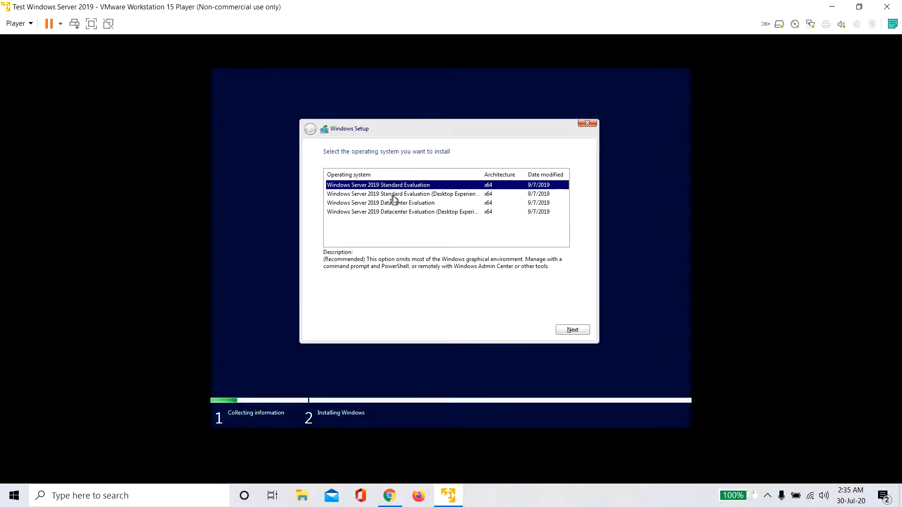
{"action": "left_click", "coordinate": [451, 195]}
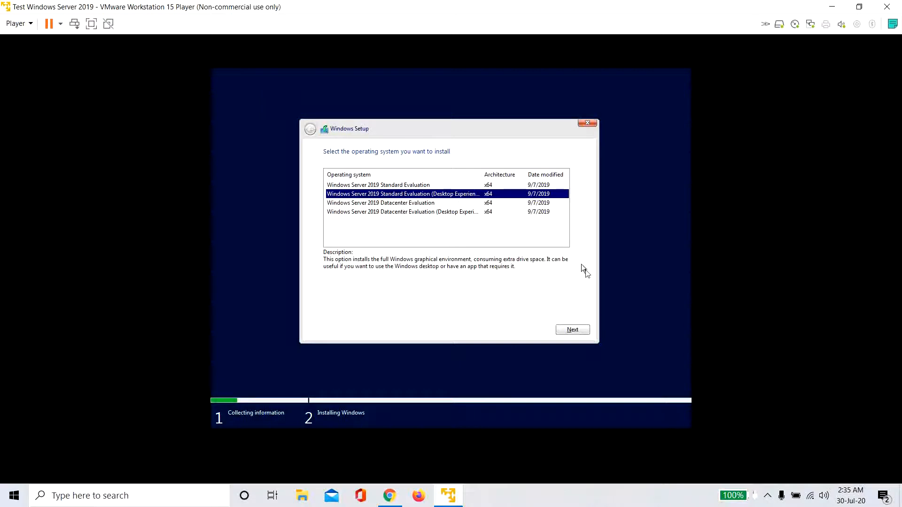
{"action": "left_click", "coordinate": [573, 330]}
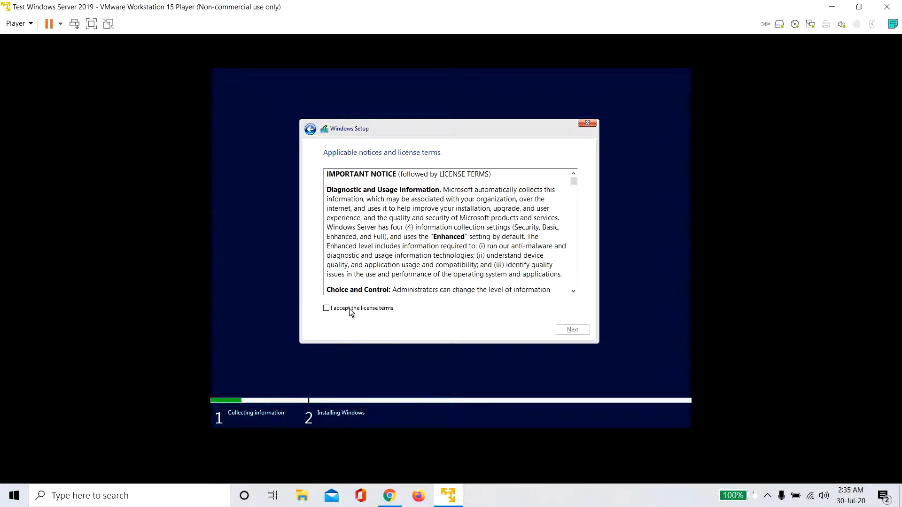
{"action": "left_click", "coordinate": [351, 309]}
{"action": "left_click", "coordinate": [559, 332]}
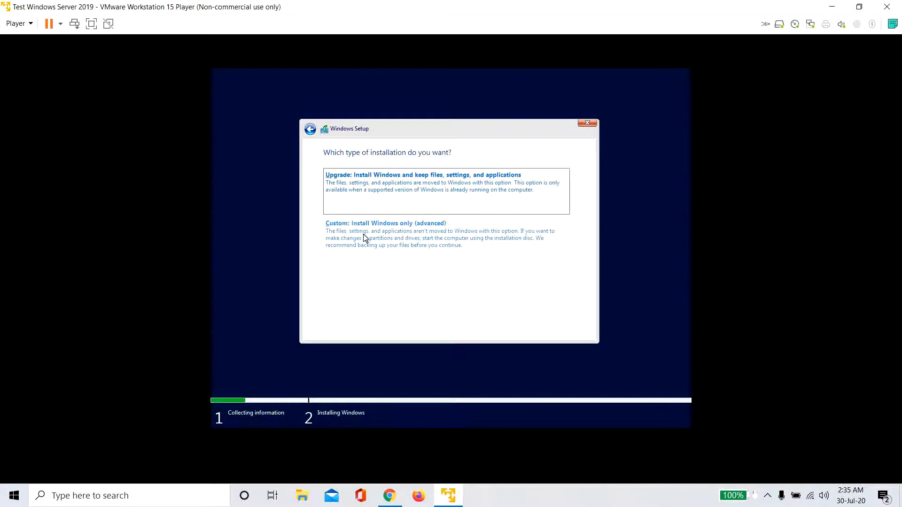
- Choose a custom Windows-only install and create a full-size partition on the 60 GB Drive 0, accepting the extra system partitions
{"action": "left_click", "coordinate": [363, 234]}
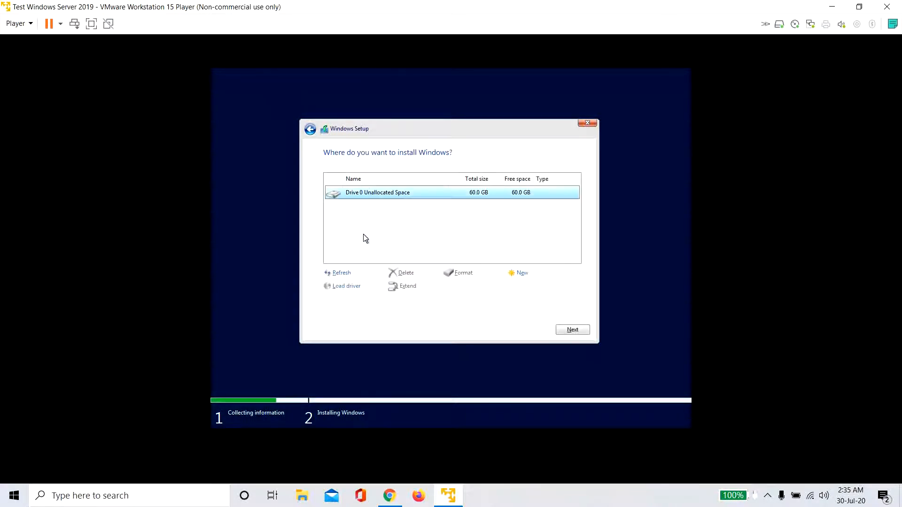
{"action": "left_click", "coordinate": [519, 274]}
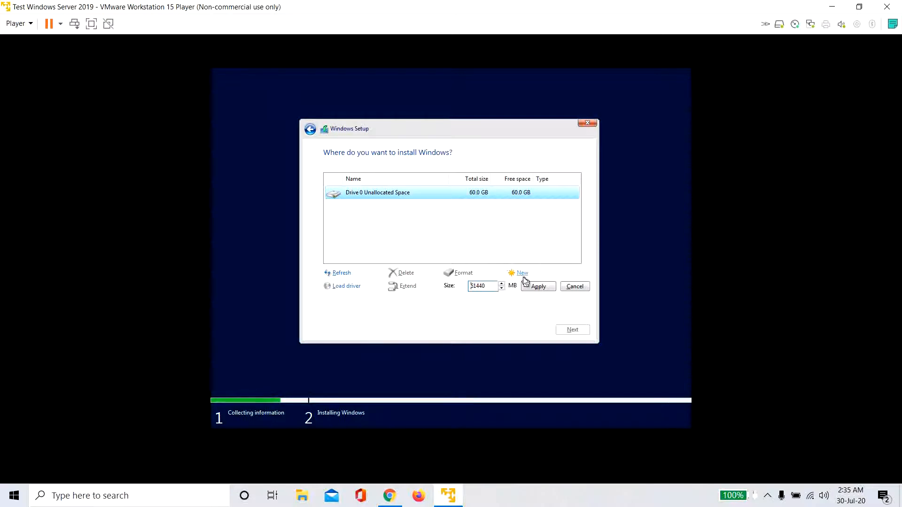
{"action": "left_click", "coordinate": [538, 288]}
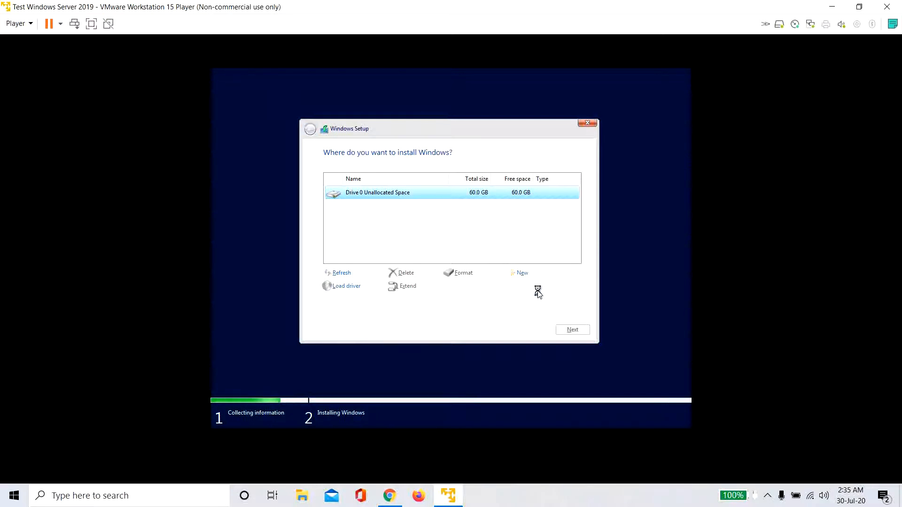
{"action": "left_click", "coordinate": [515, 287]}
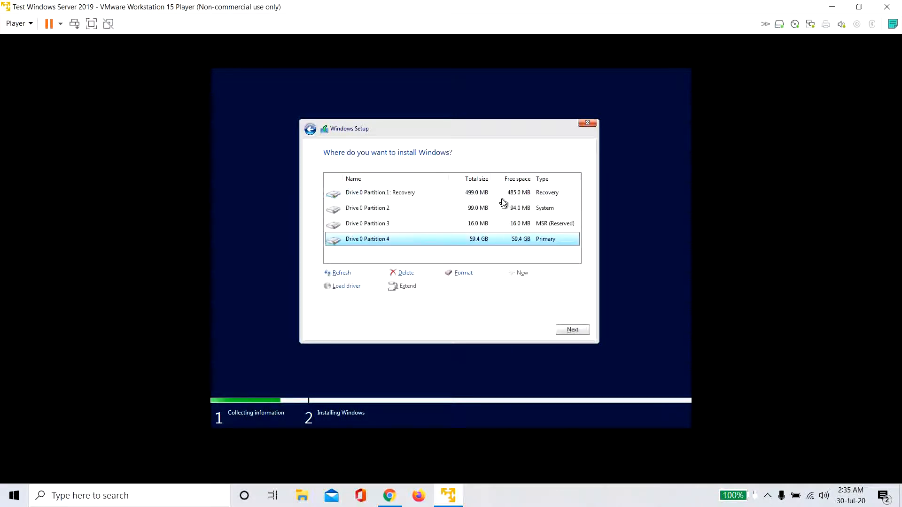
- Install Windows Server 2019 onto Drive 0 Partition 4, then restart once setup finishes
{"action": "left_click", "coordinate": [572, 331]}
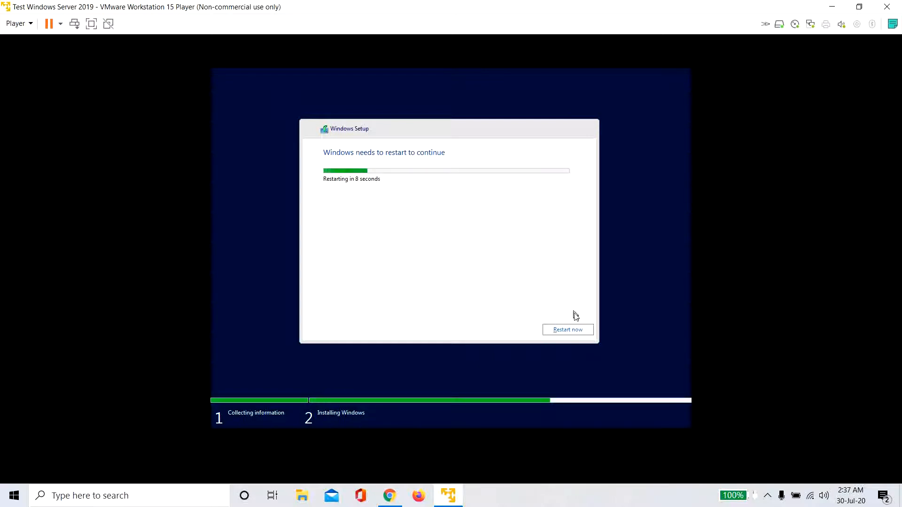
{"action": "left_click", "coordinate": [576, 330]}
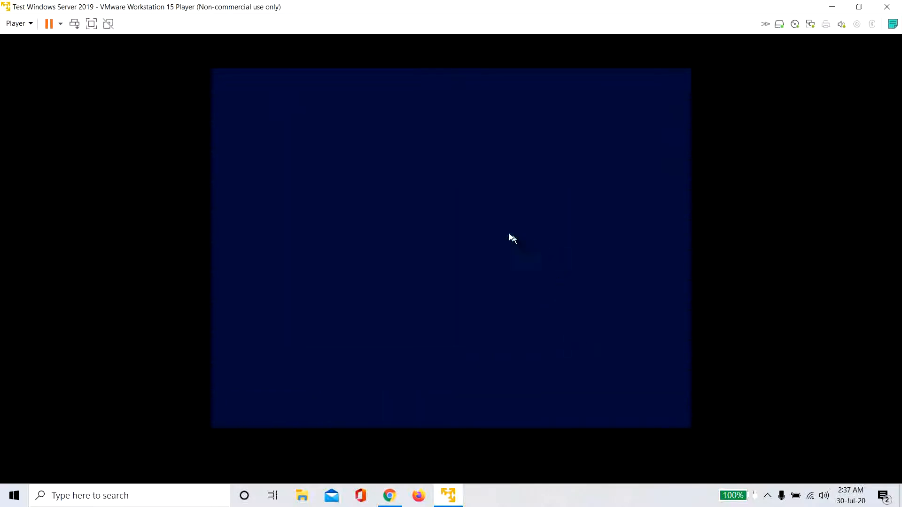
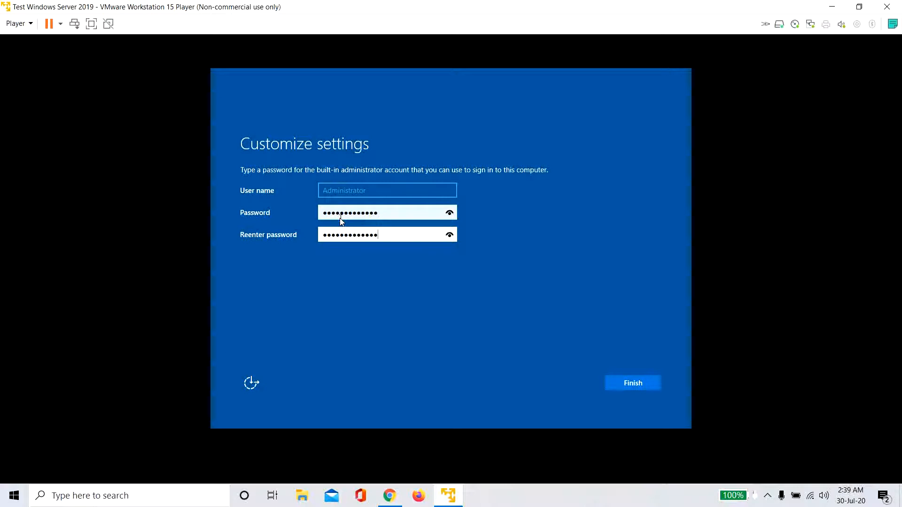
- Finish setup with the new Administrator password, then sign in as Administrator via Ctrl+Alt+Del
{"action": "left_click", "coordinate": [645, 382]}
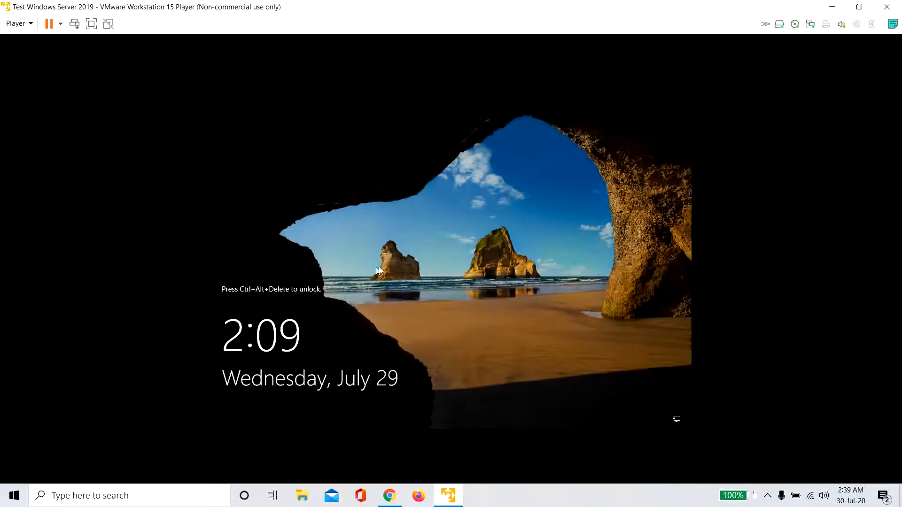
{"action": "left_click", "coordinate": [75, 24]}
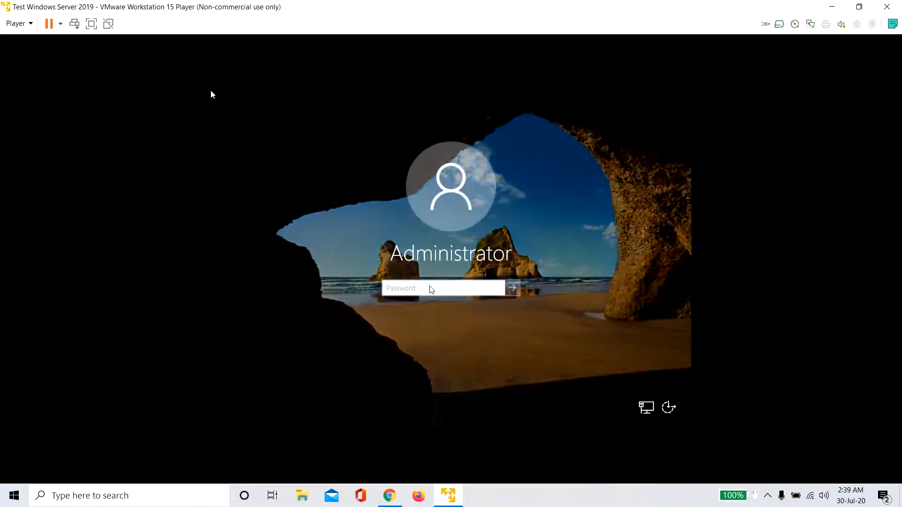
{"action": "left_click", "coordinate": [454, 291]}
{"action": "type", "text": "********"}
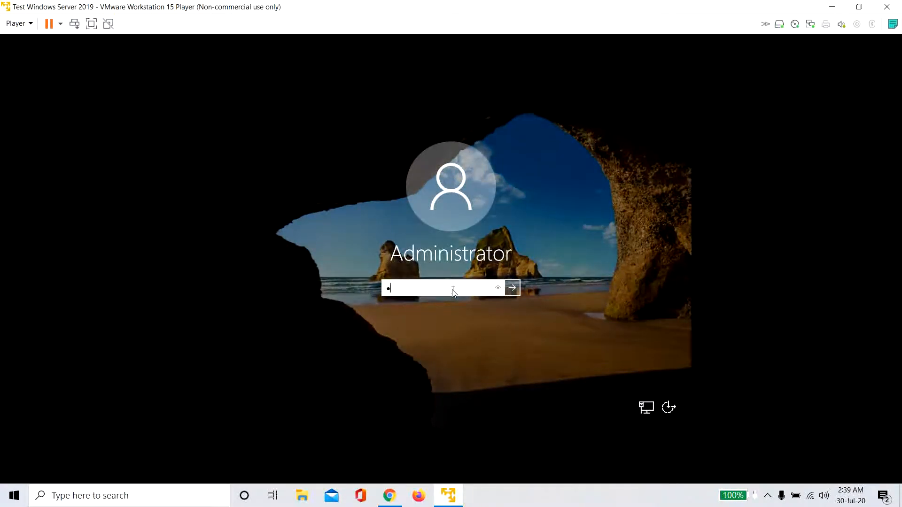
{"action": "type", "text": "******"}
{"action": "key", "text": "Return"}
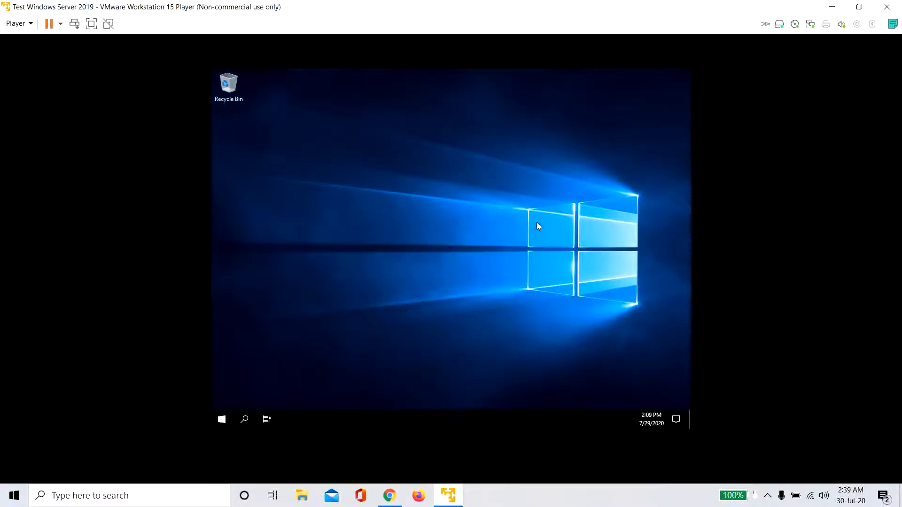
- In full screen, dismiss the network discovery question and the Windows Admin Center popup, then exit full screen
{"action": "left_click", "coordinate": [92, 24]}
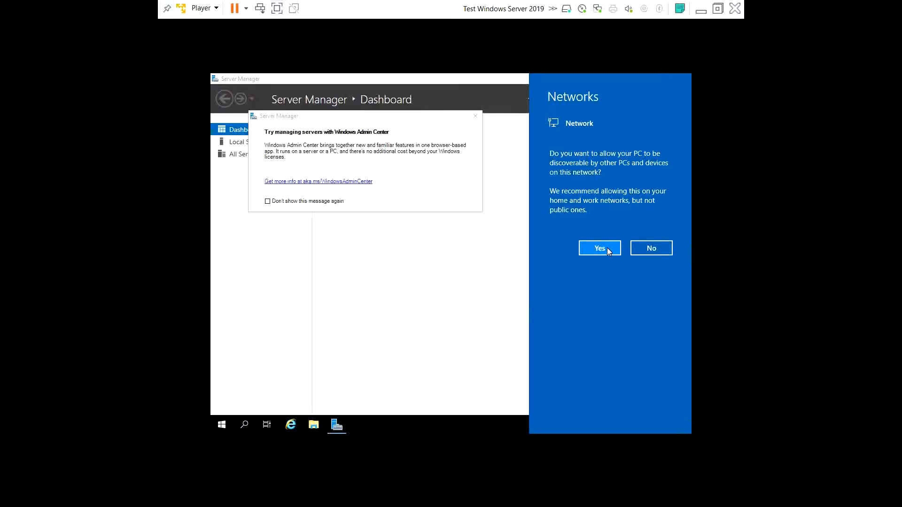
{"action": "left_click", "coordinate": [477, 119]}
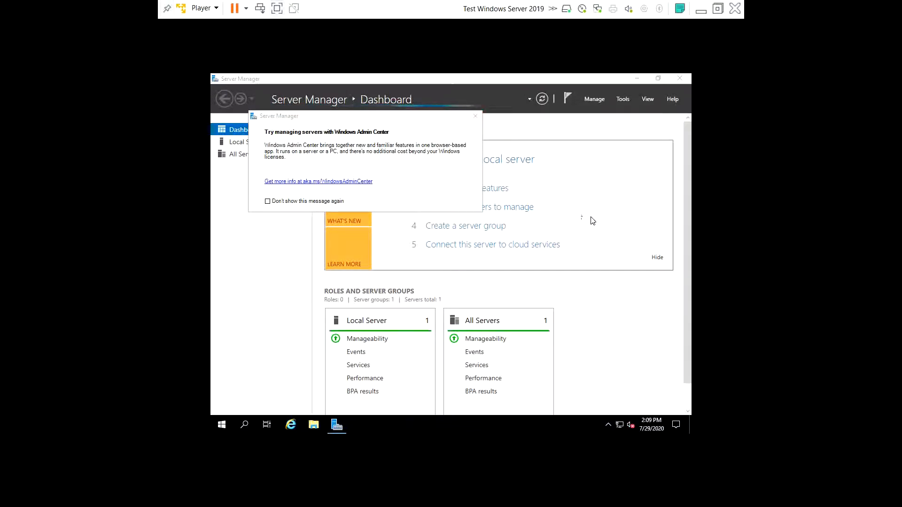
{"action": "left_click", "coordinate": [476, 121]}
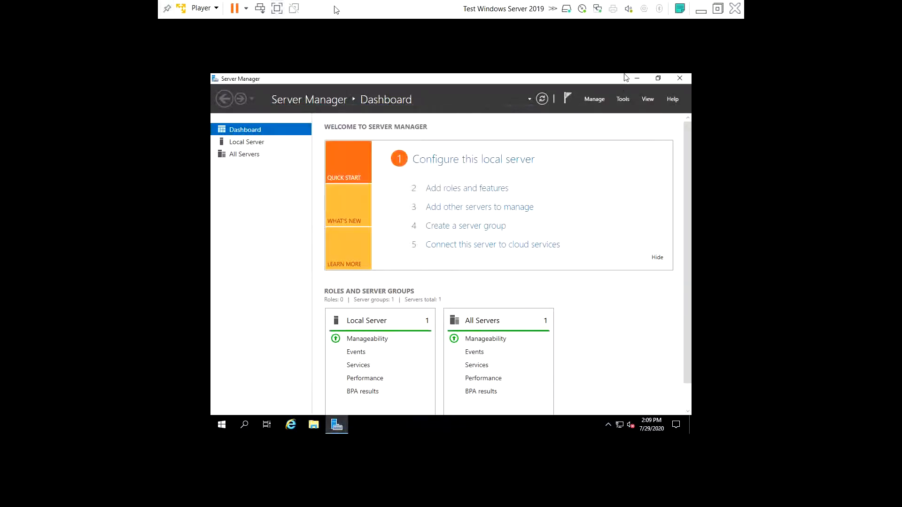
{"action": "left_click", "coordinate": [277, 8]}
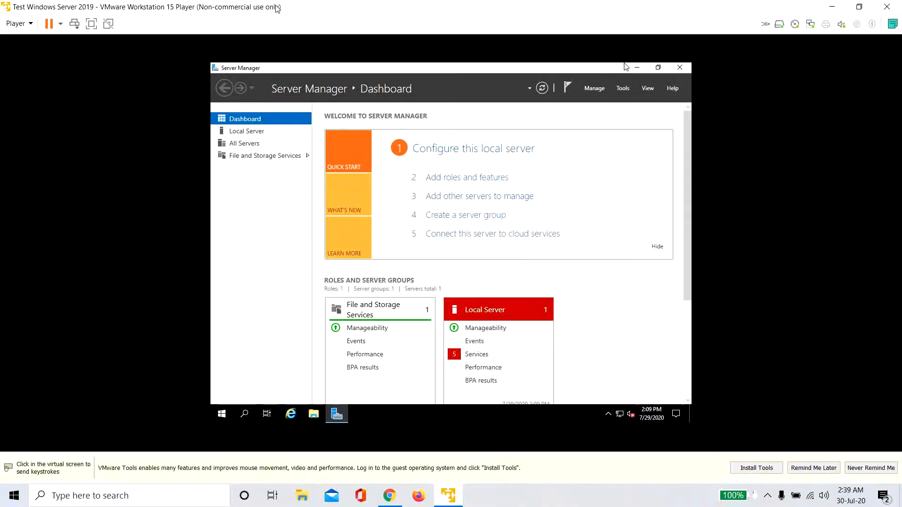
- Release the mouse from the VM and postpone the VMware Tools reminder with Remind Me Later
{"action": "left_click", "coordinate": [60, 23]}
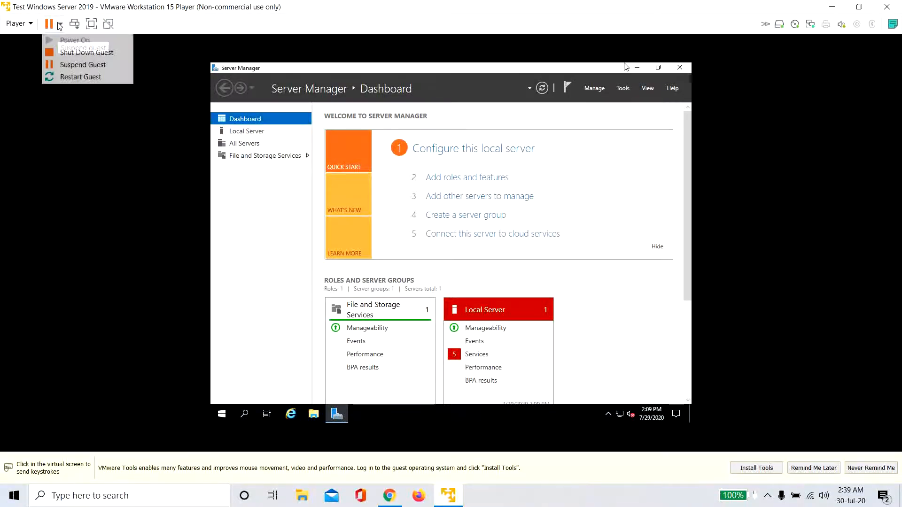
{"action": "left_click", "coordinate": [151, 18]}
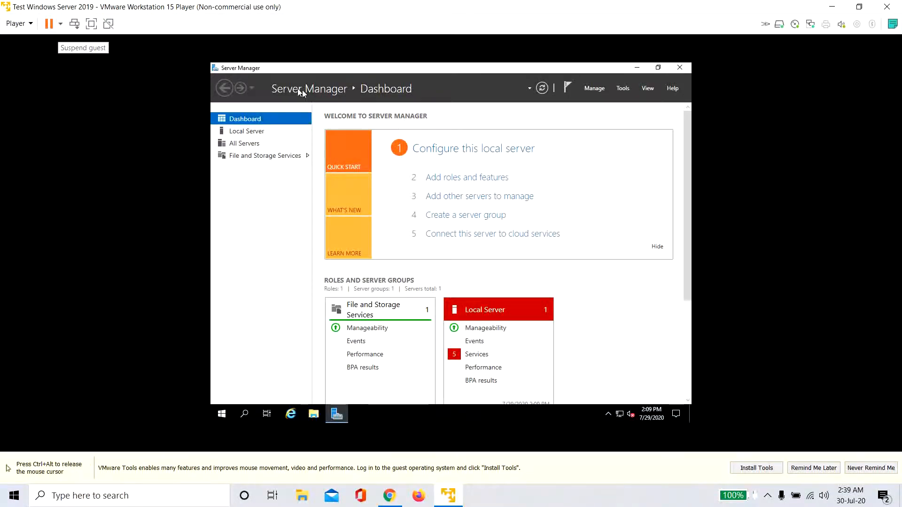
{"action": "key", "text": "ctrl+alt"}
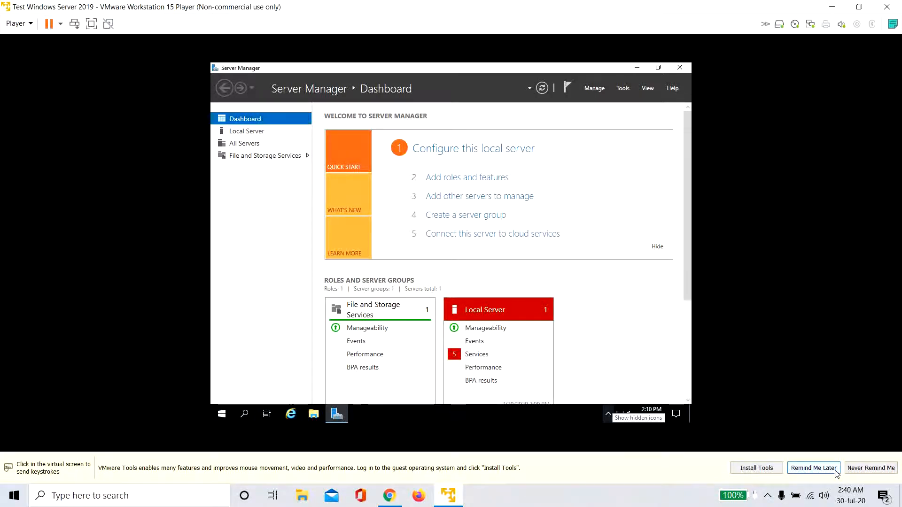
{"action": "left_click", "coordinate": [813, 468]}
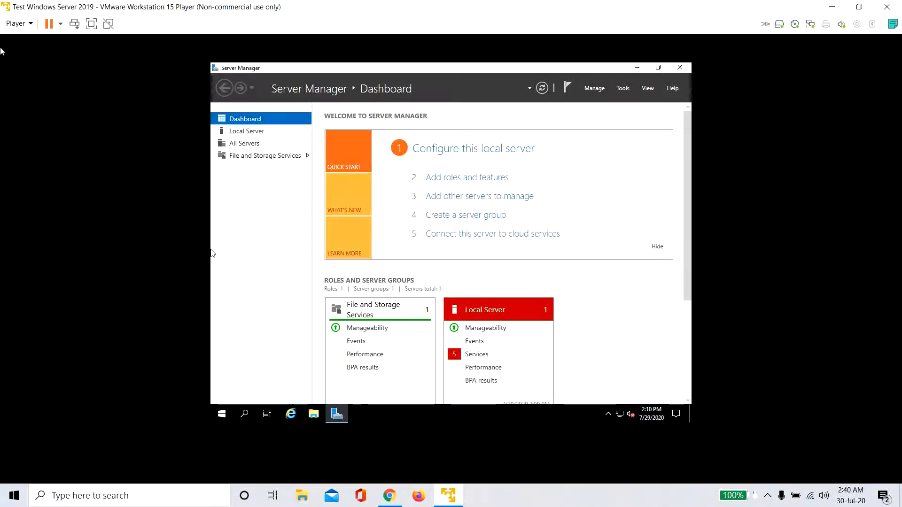
{"action": "left_click", "coordinate": [25, 24]}
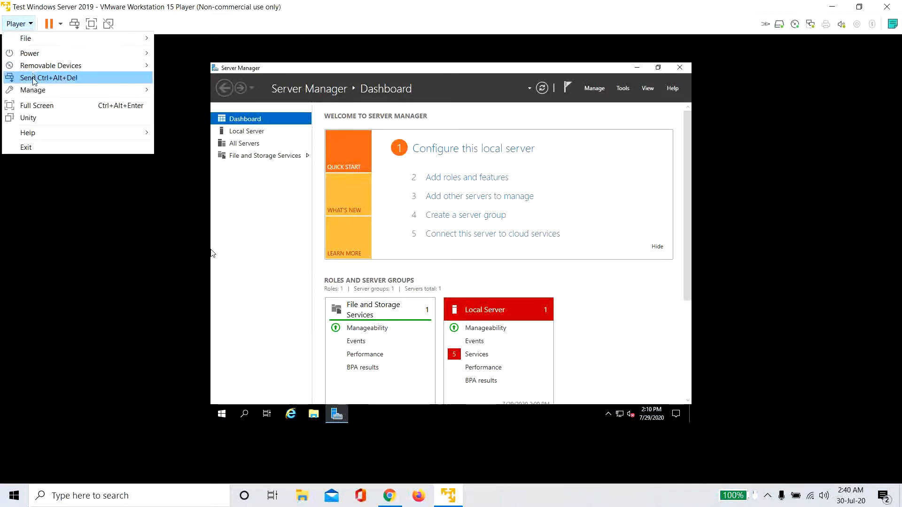
- Insert the VMware Tools disc via Player > Manage and run setup64.exe from the guest's DVD drive
{"action": "mouse_move", "coordinate": [34, 90]}
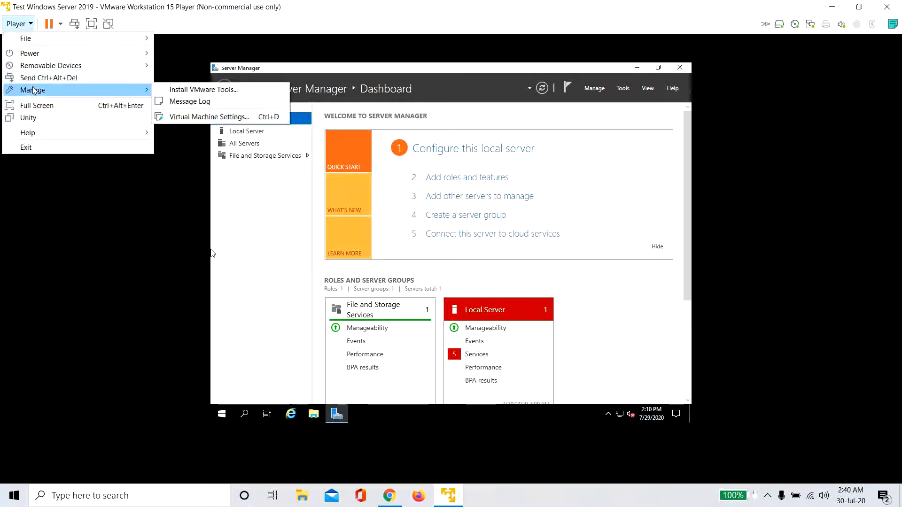
{"action": "left_click", "coordinate": [196, 90]}
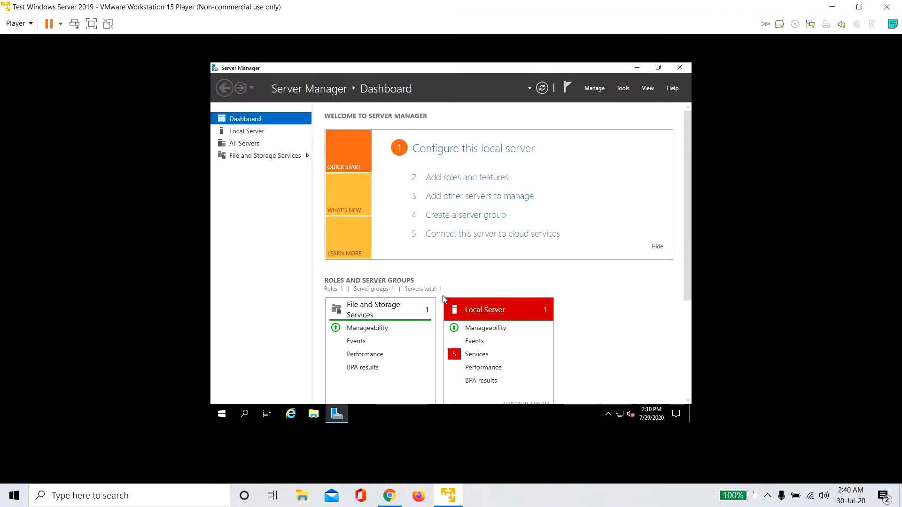
{"action": "left_click", "coordinate": [638, 68]}
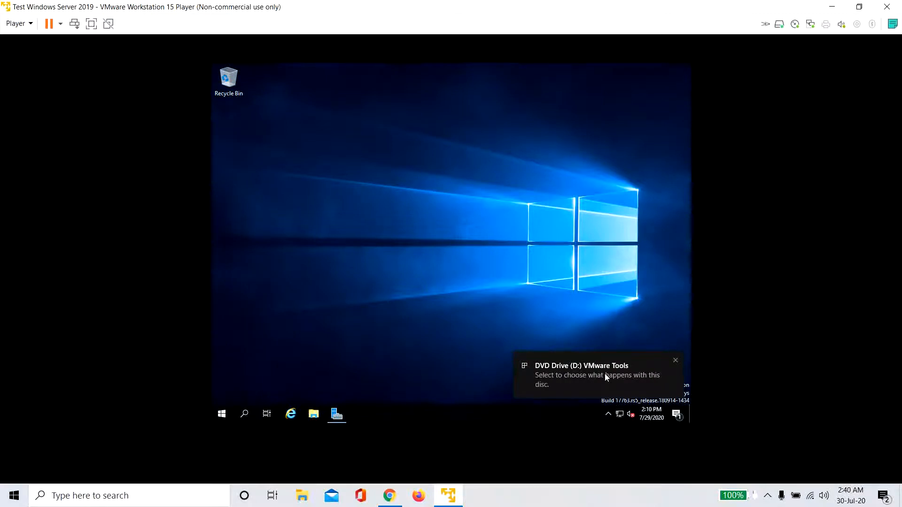
{"action": "left_click", "coordinate": [604, 374]}
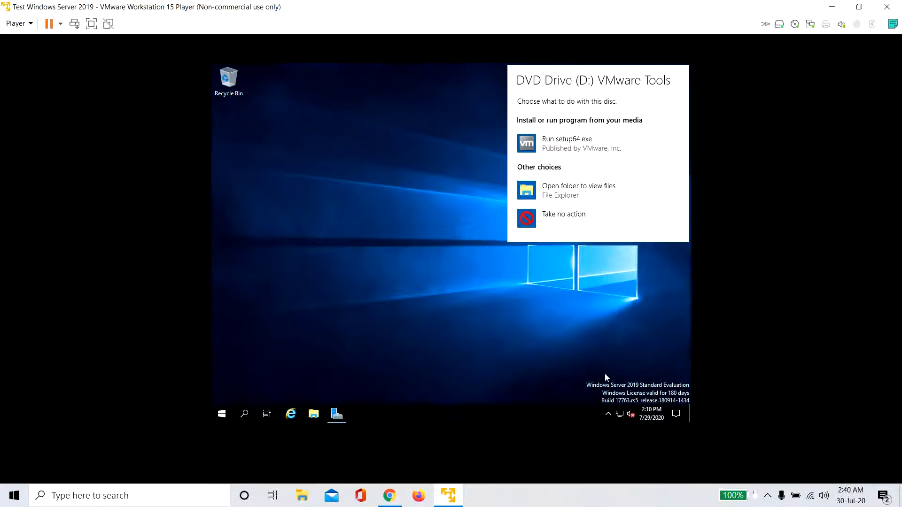
{"action": "left_click", "coordinate": [575, 144]}
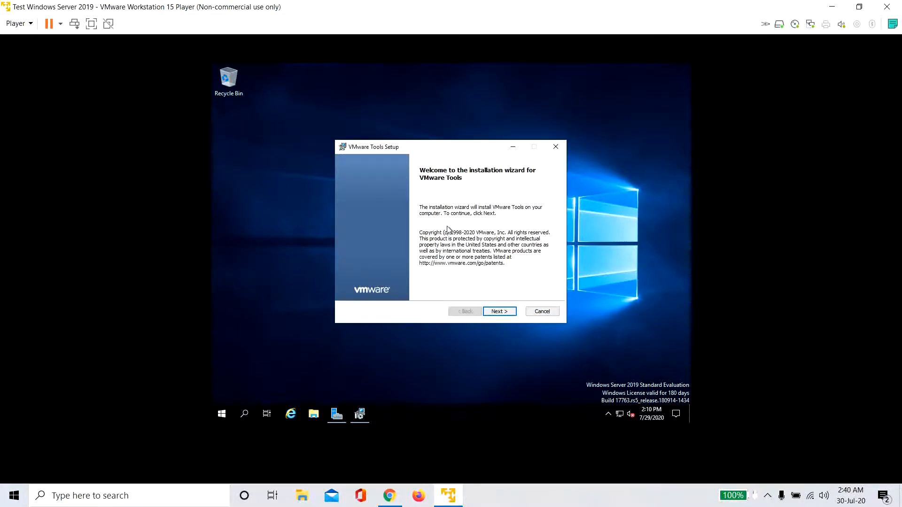
- Install VMware Tools with the Complete setup type, decline the restart, and view the desktop full screen
{"action": "left_click", "coordinate": [501, 311]}
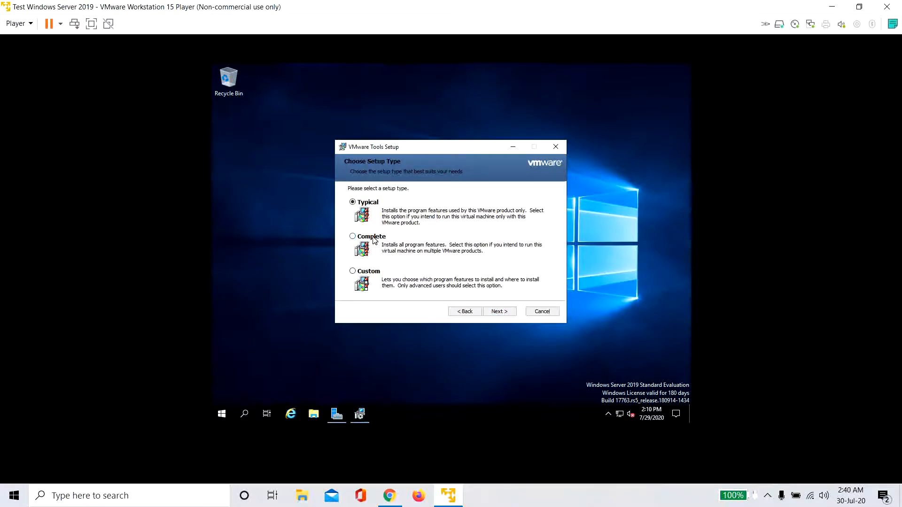
{"action": "left_click", "coordinate": [507, 312]}
{"action": "left_click", "coordinate": [505, 311]}
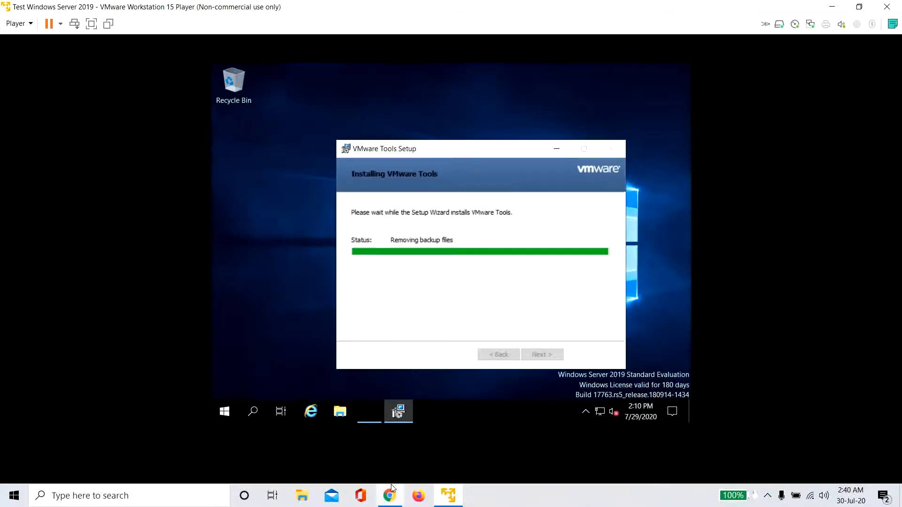
{"action": "mouse_move", "coordinate": [390, 496]}
{"action": "left_click", "coordinate": [442, 407]}
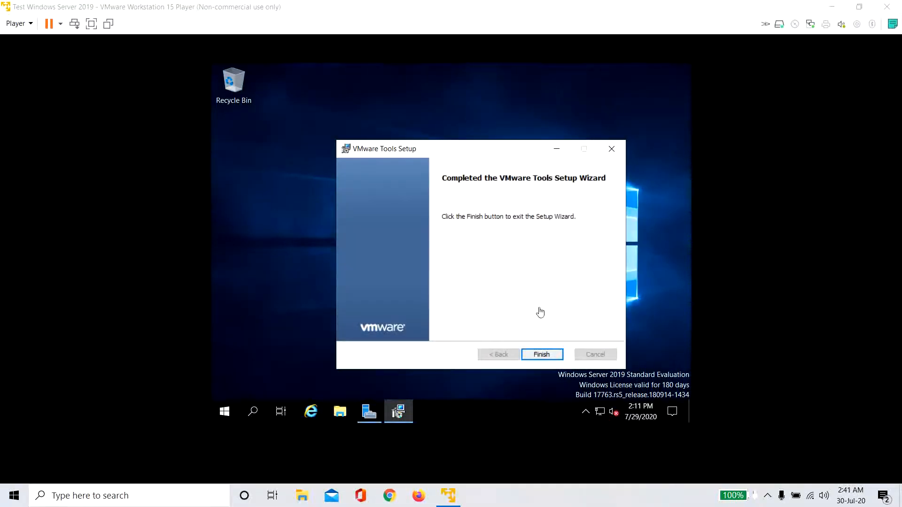
{"action": "left_click", "coordinate": [547, 358]}
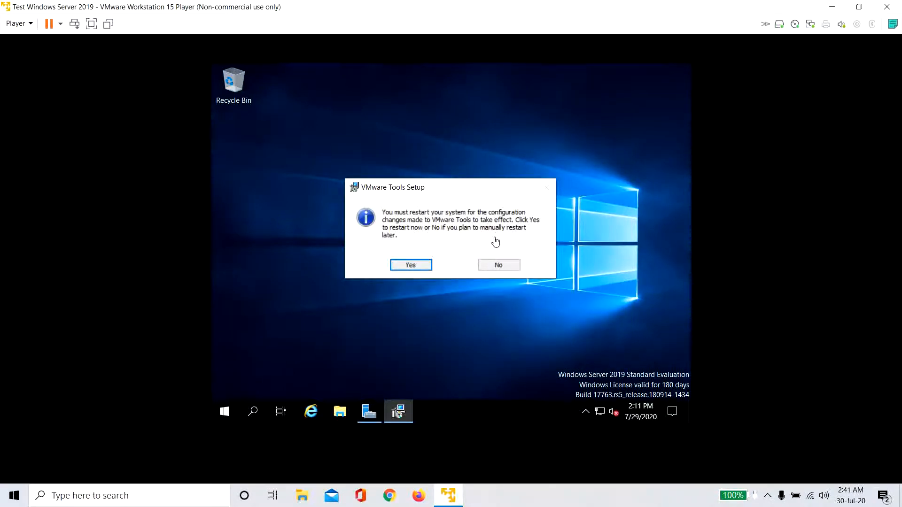
{"action": "left_click", "coordinate": [499, 264]}
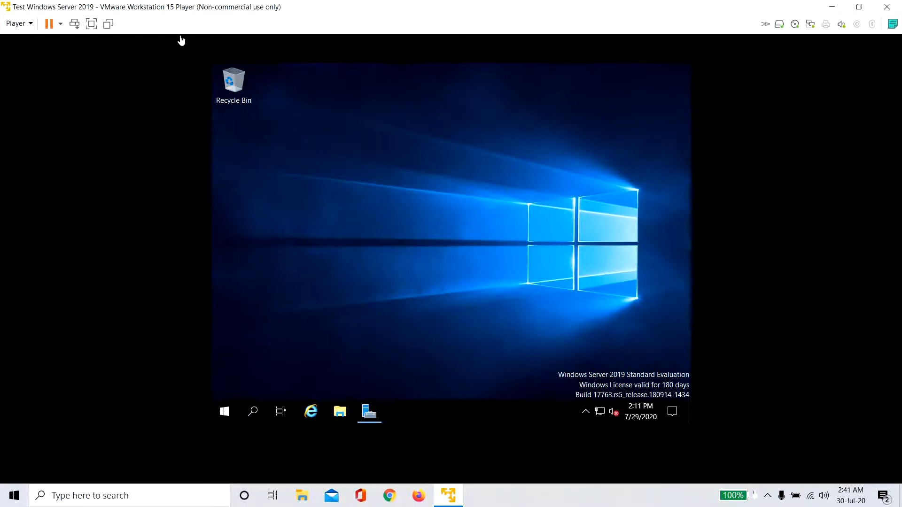
{"action": "left_click", "coordinate": [91, 22]}
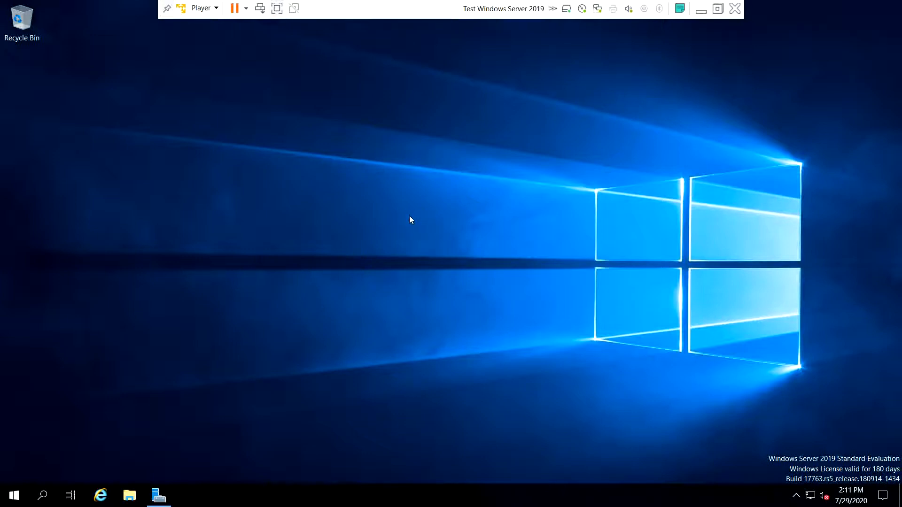
- Search the Start menu for 'view your' and pick the 'View your PC name' result
{"action": "key", "text": "super"}
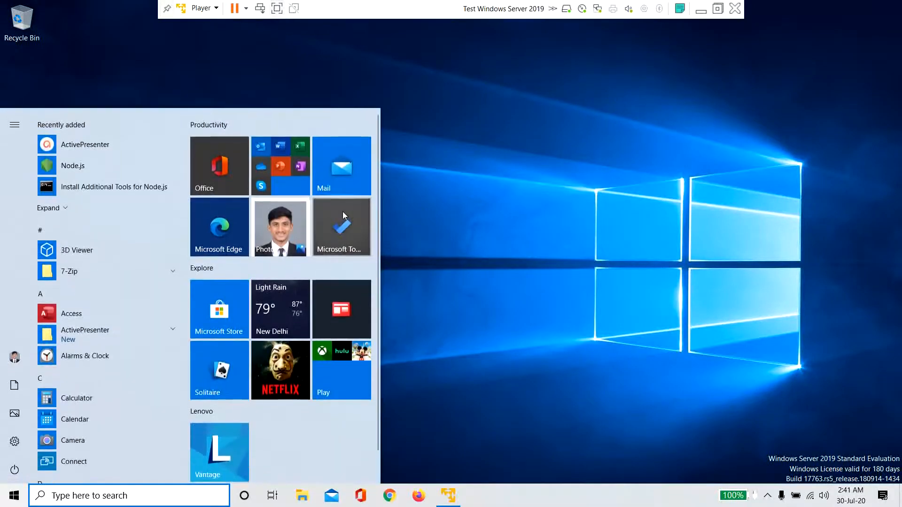
{"action": "key", "text": "super"}
{"action": "left_click", "coordinate": [14, 496]}
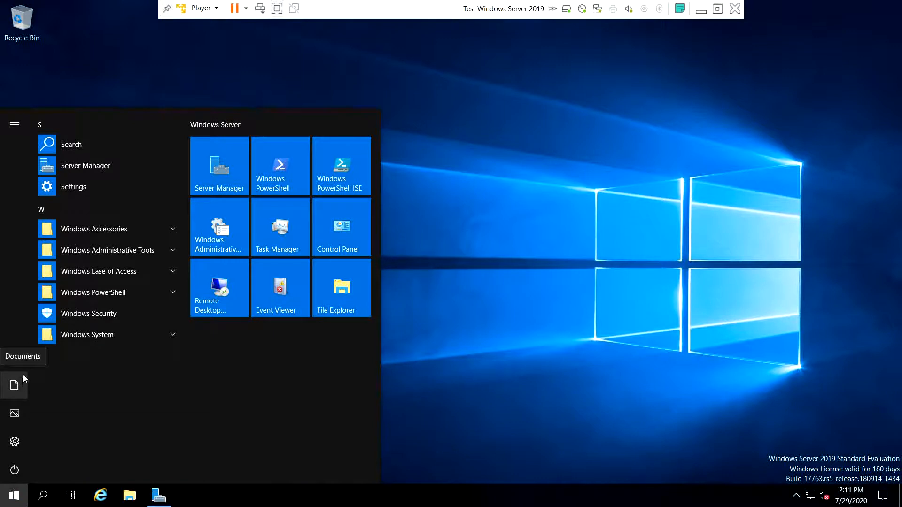
{"action": "left_click", "coordinate": [42, 495]}
{"action": "type", "text": "view your"}
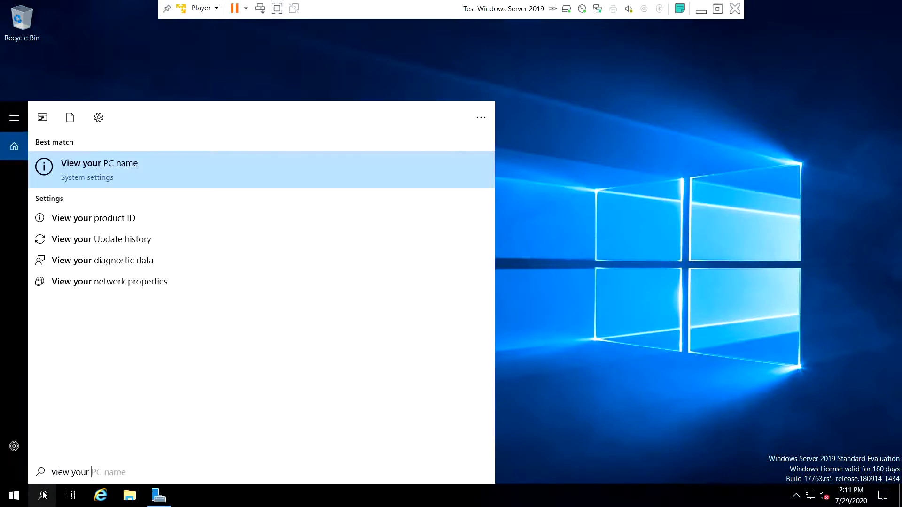
{"action": "left_click", "coordinate": [132, 181]}
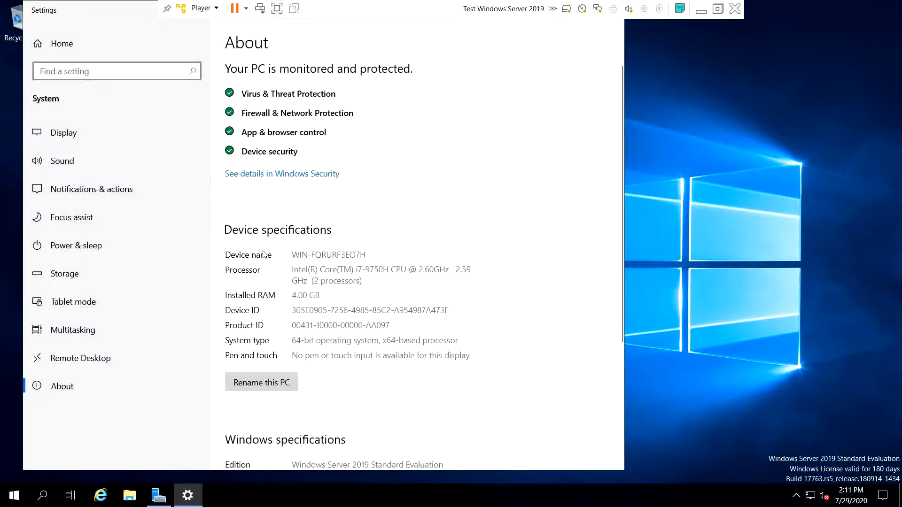
- Rename the PC to HYDRA-DC and choose Restart now
{"action": "left_click", "coordinate": [266, 383]}
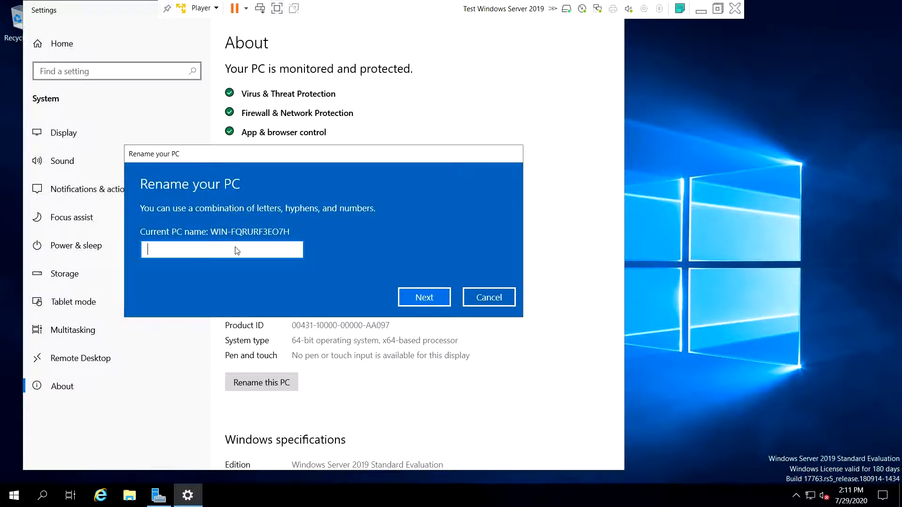
{"action": "type", "text": "HYDRA-DC"}
{"action": "left_click", "coordinate": [424, 297]}
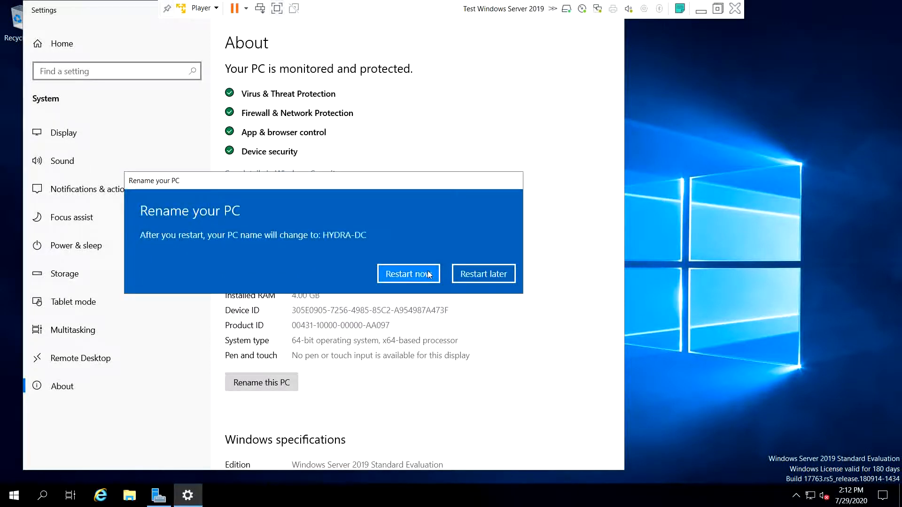
{"action": "left_click", "coordinate": [432, 275]}
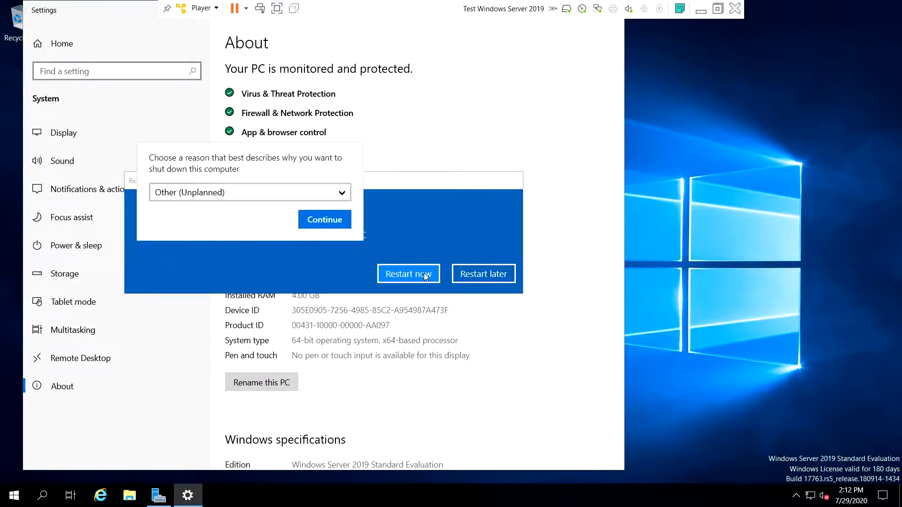
- Confirm the restart reason, sign back in as Administrator, and close the Windows Admin Center notice
{"action": "left_click", "coordinate": [316, 225]}
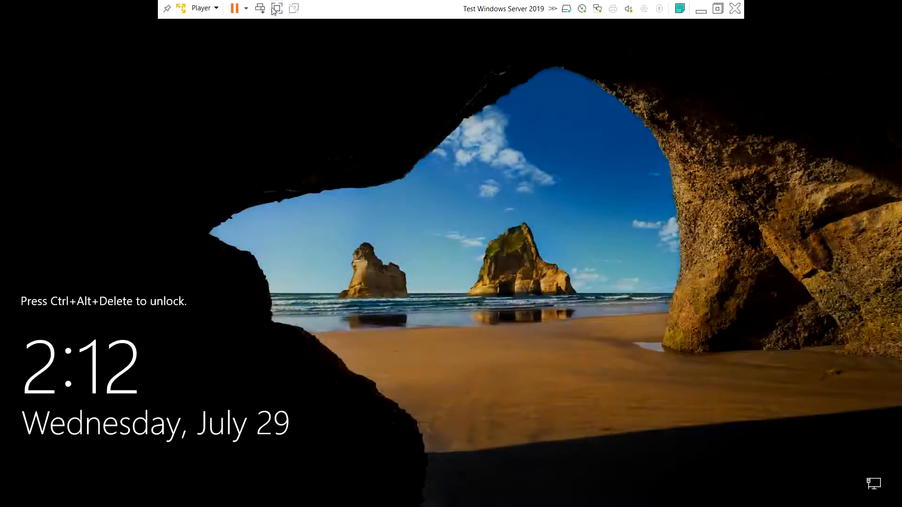
{"action": "left_click", "coordinate": [260, 9]}
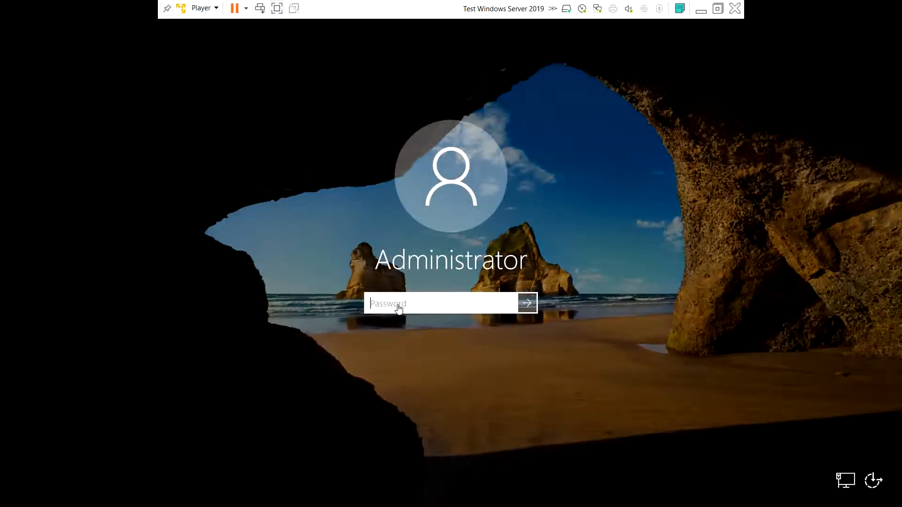
{"action": "type", "text": "••••••••••••••"}
{"action": "key", "text": "Return"}
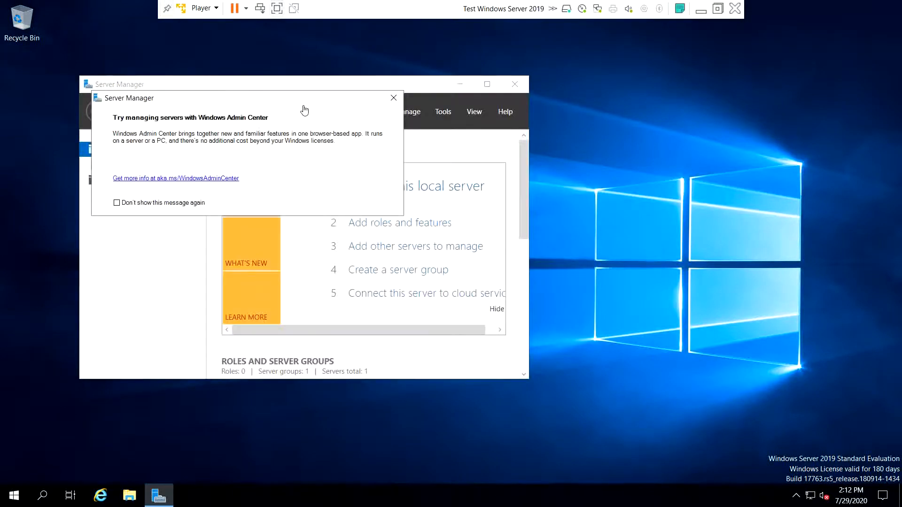
{"action": "left_click", "coordinate": [394, 98]}
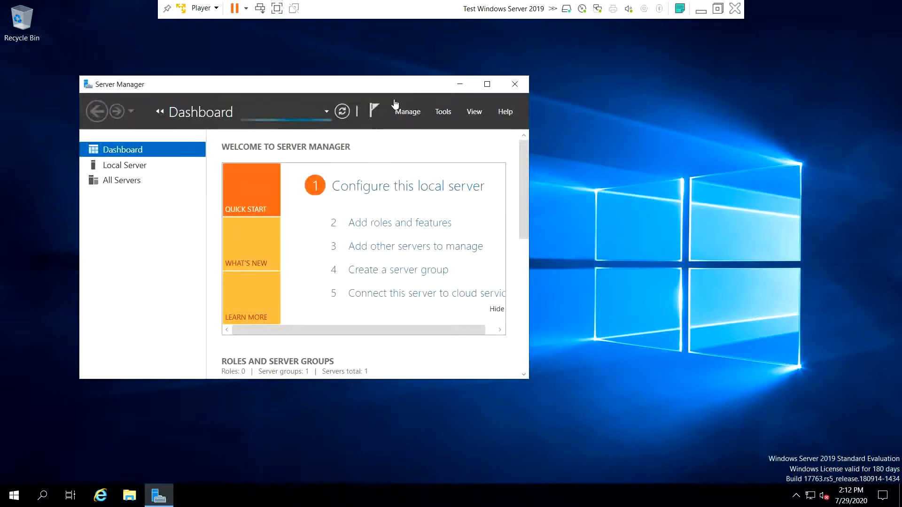
- Maximize Server Manager and launch Add Roles and Features from the Manage menu
{"action": "left_click", "coordinate": [487, 91]}
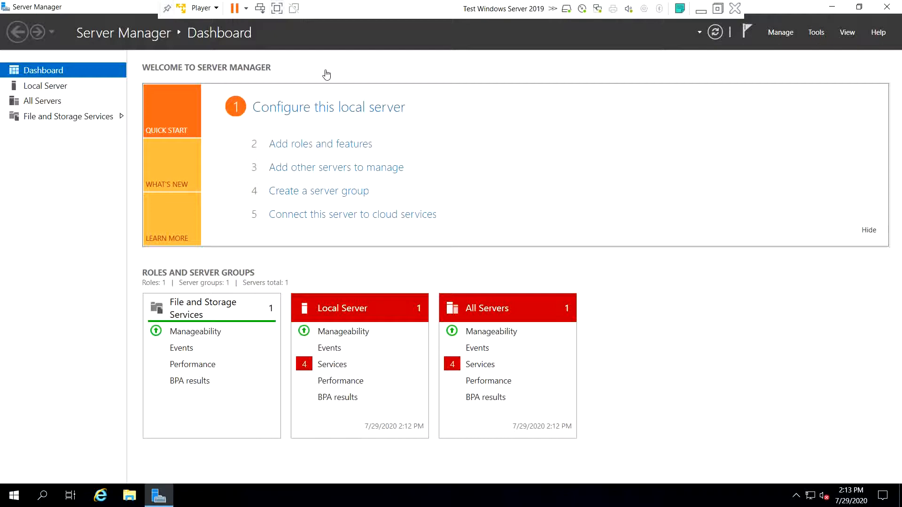
{"action": "left_click", "coordinate": [777, 31]}
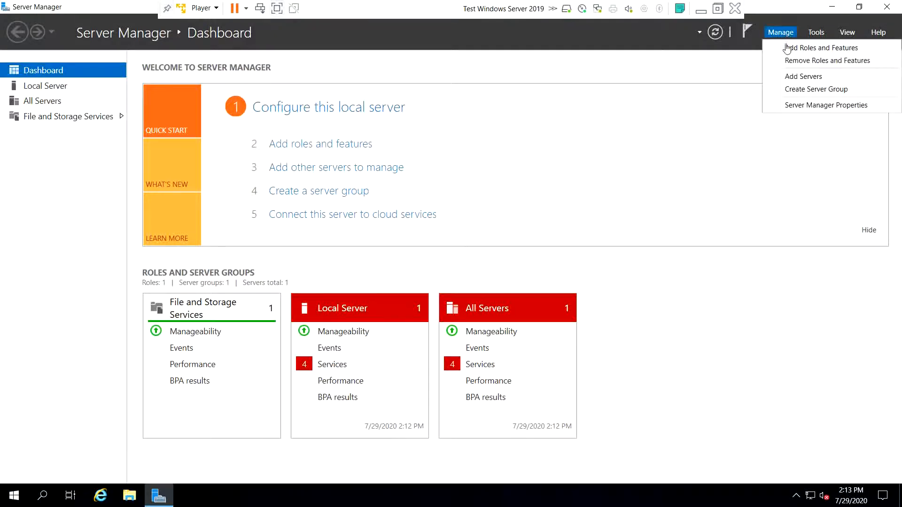
{"action": "left_click", "coordinate": [788, 48]}
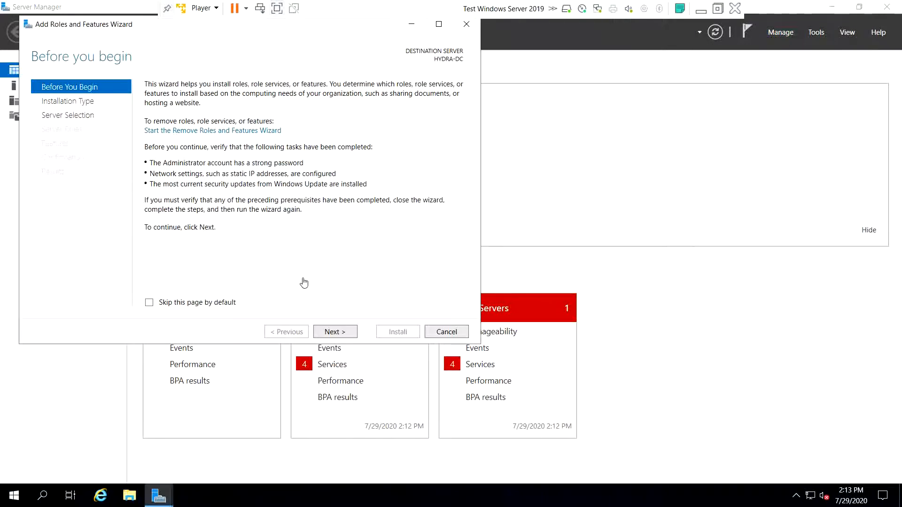
- Advance the wizard using role-based installation with HYDRA-DC as the destination server
{"action": "left_click", "coordinate": [328, 337]}
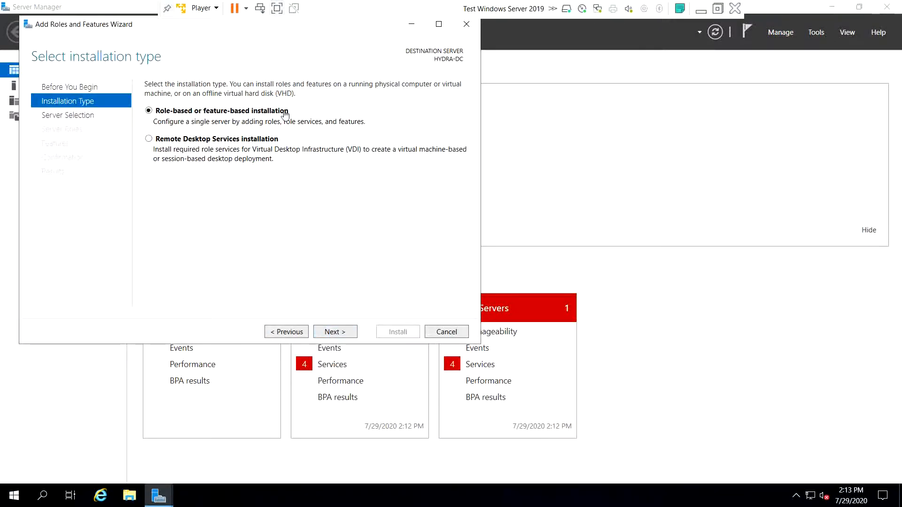
{"action": "left_click", "coordinate": [339, 334]}
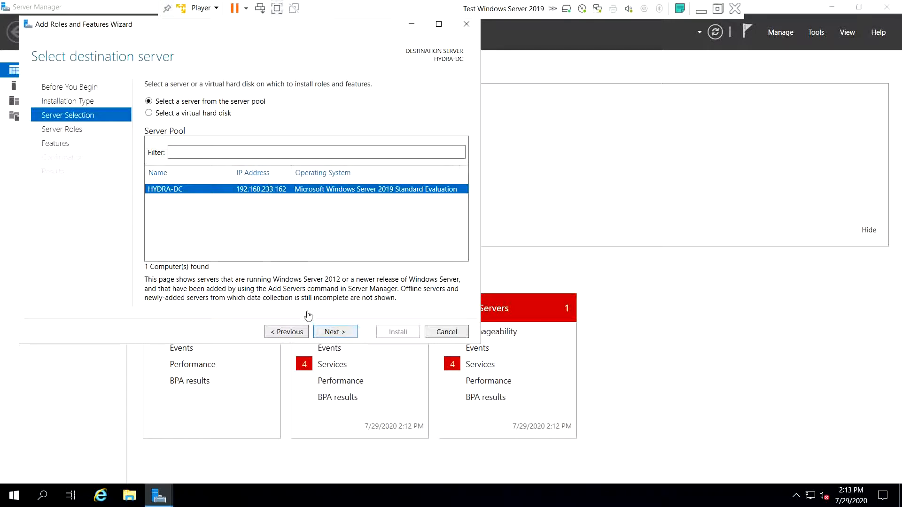
{"action": "left_click", "coordinate": [334, 333]}
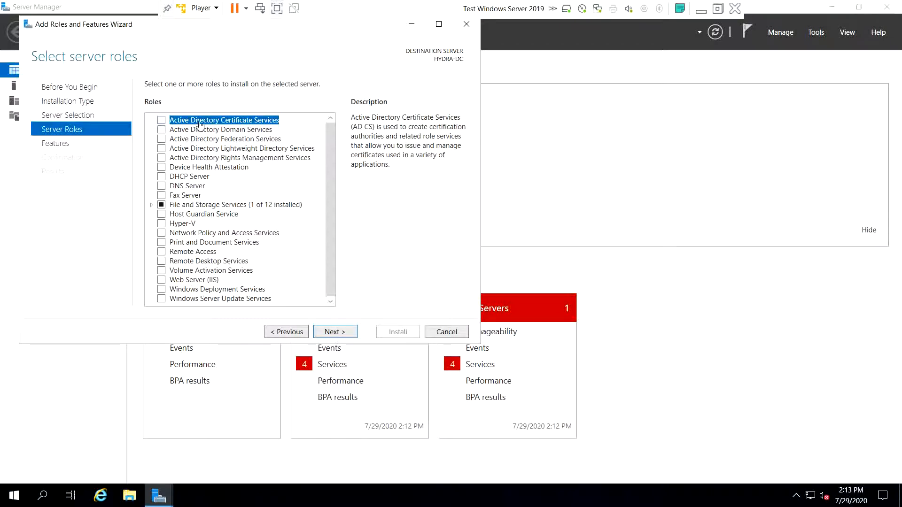
- Select Active Directory Domain Services plus its management features, keep default features, and start installing
{"action": "left_click", "coordinate": [164, 131]}
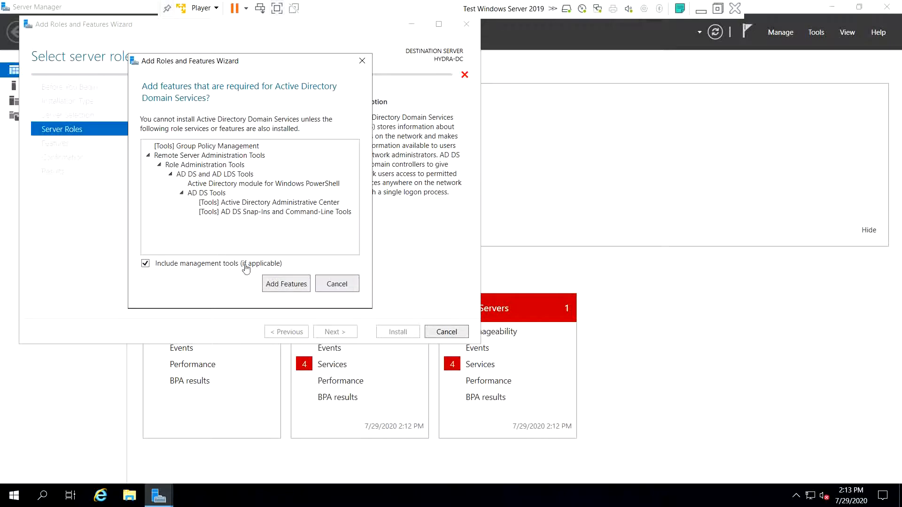
{"action": "left_click", "coordinate": [281, 284]}
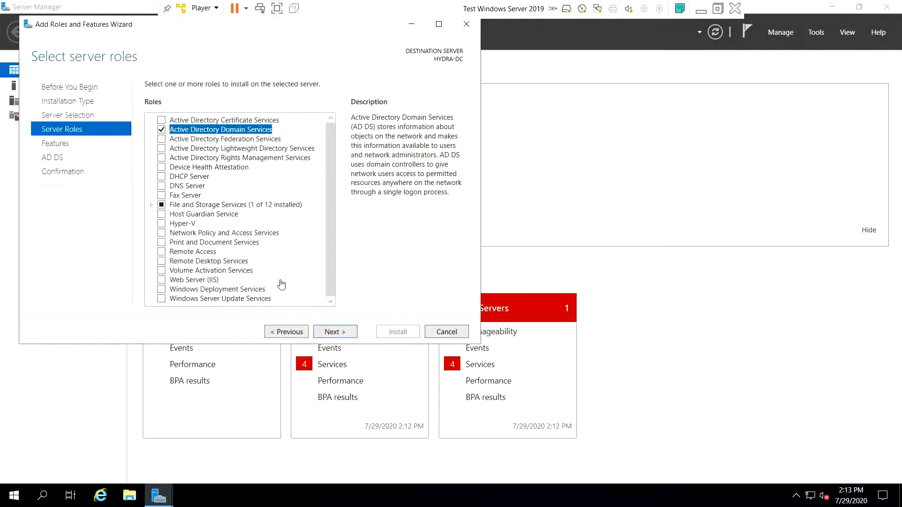
{"action": "left_click", "coordinate": [346, 335]}
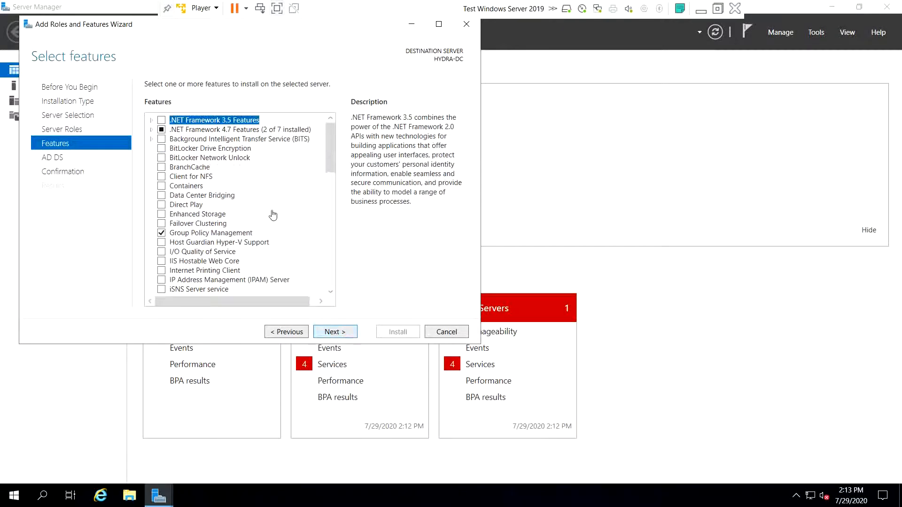
{"action": "left_click", "coordinate": [331, 335]}
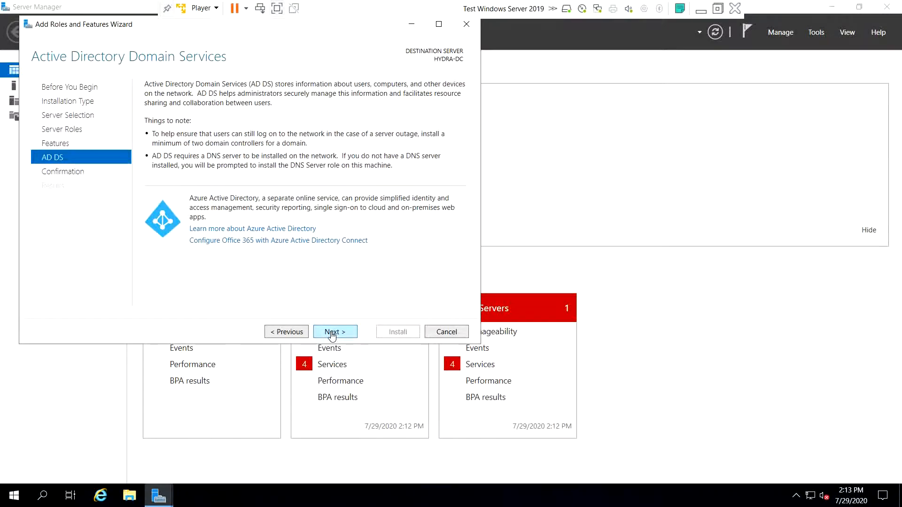
{"action": "left_click", "coordinate": [332, 335]}
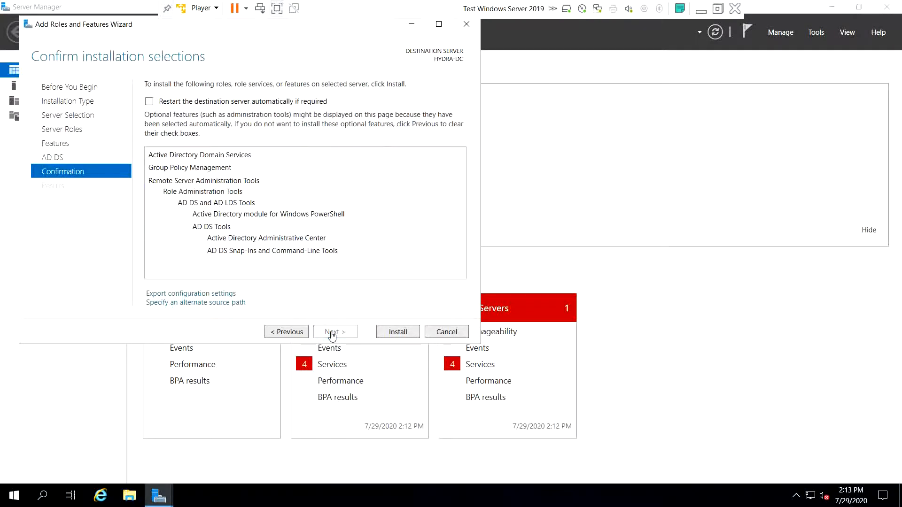
{"action": "left_click", "coordinate": [398, 332]}
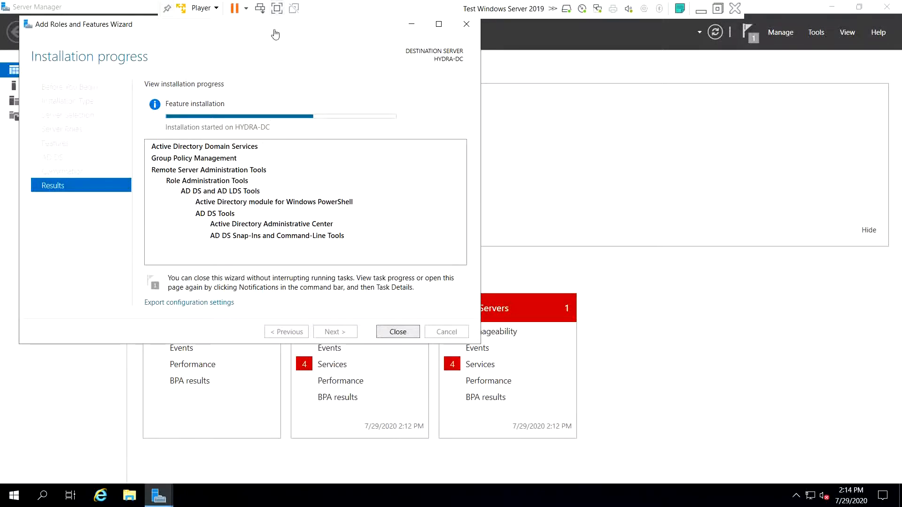
- Close the roles wizard once the AD DS install succeeds, and show the pending post-deployment notifications
{"action": "left_click_drag", "start_coordinate": [169, 70], "coordinate": [301, 87]}
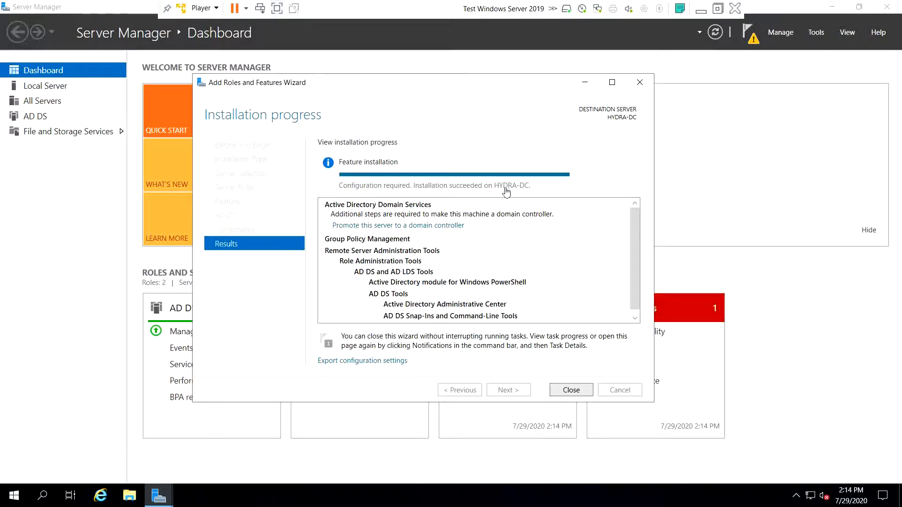
{"action": "left_click", "coordinate": [571, 391]}
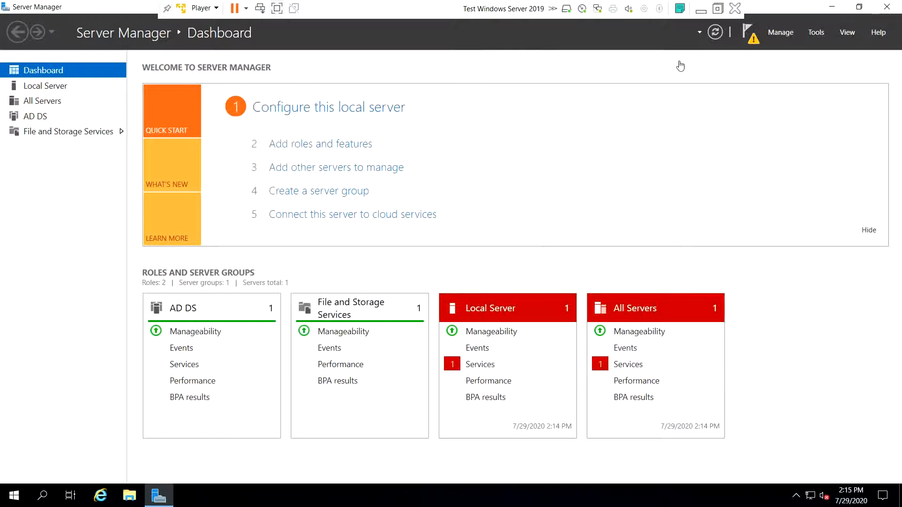
{"action": "left_click", "coordinate": [750, 38]}
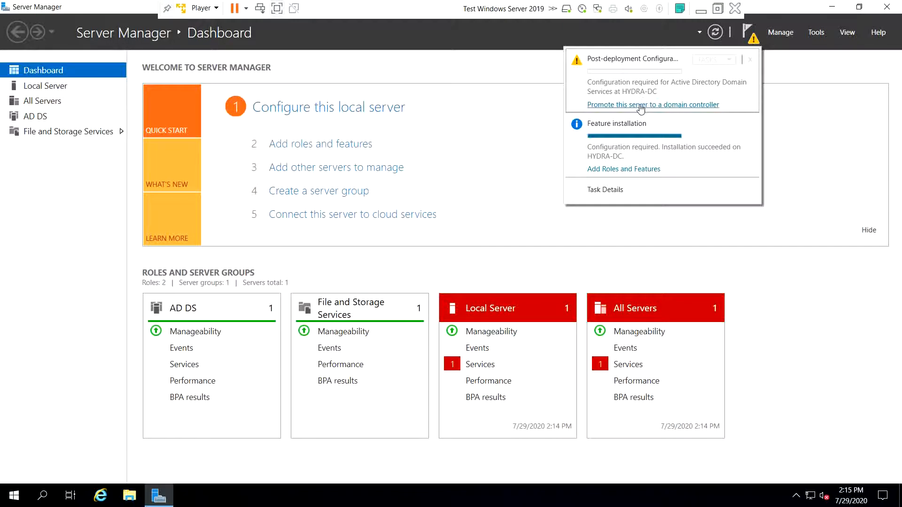
- Start promoting HYDRA-DC to a domain controller, creating a new forest with root domain MARVEL.local
{"action": "left_click", "coordinate": [641, 105]}
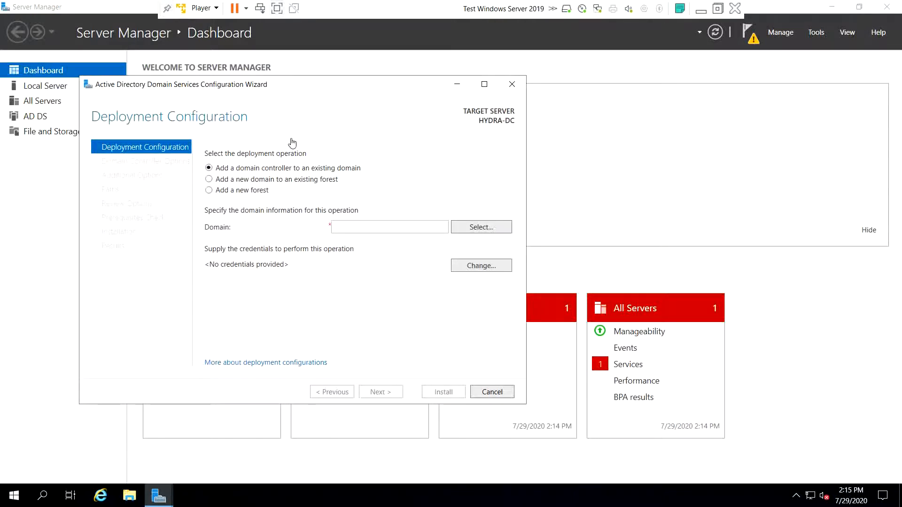
{"action": "left_click", "coordinate": [250, 192]}
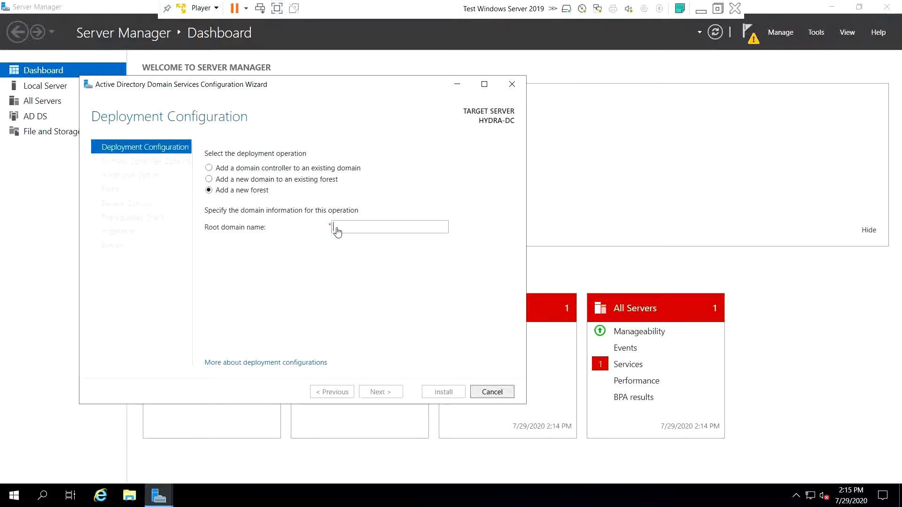
{"action": "type", "text": "MARVEL.local"}
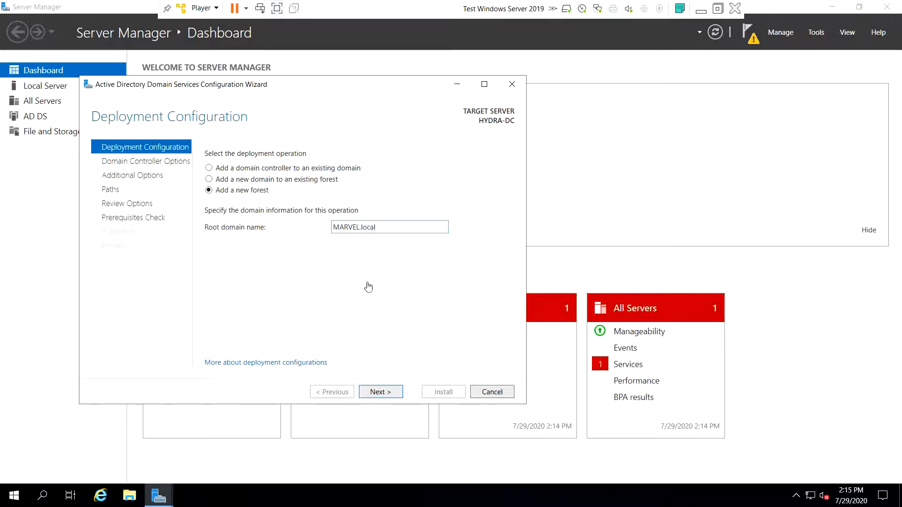
- Keep the Windows Server 2016 functional levels and enter and confirm the DSRM password
{"action": "left_click", "coordinate": [385, 393]}
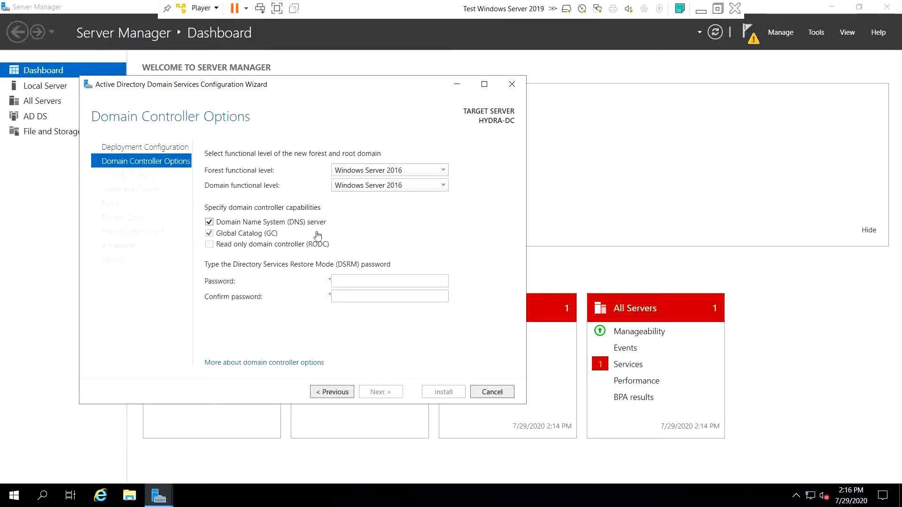
{"action": "left_click", "coordinate": [370, 281]}
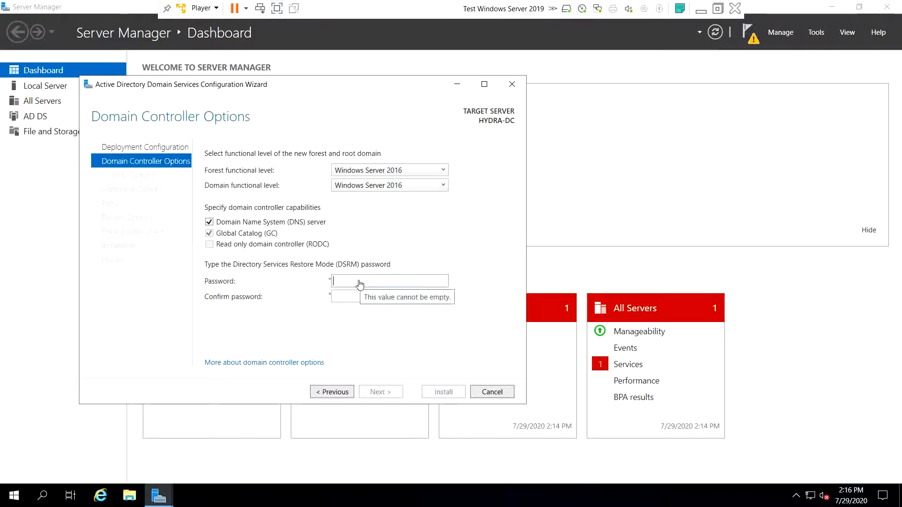
{"action": "type", "text": "Pas"}
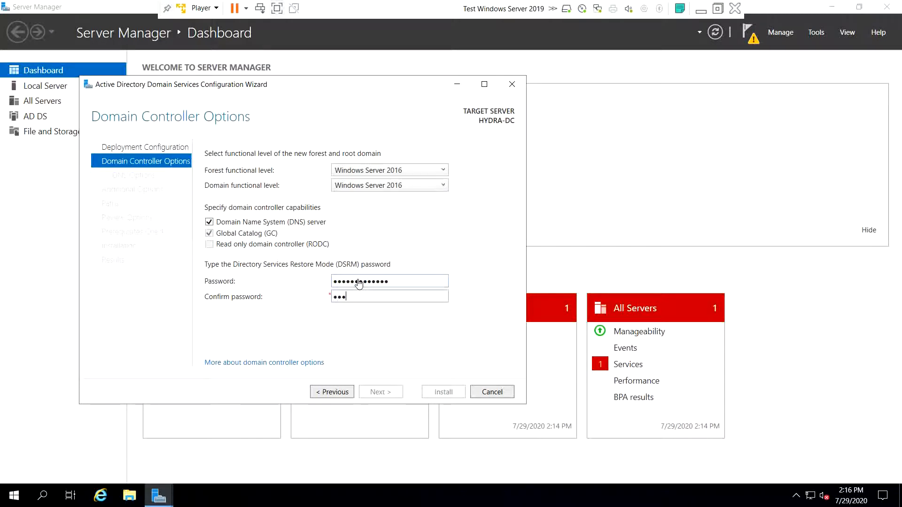
{"action": "type", "text": "••"}
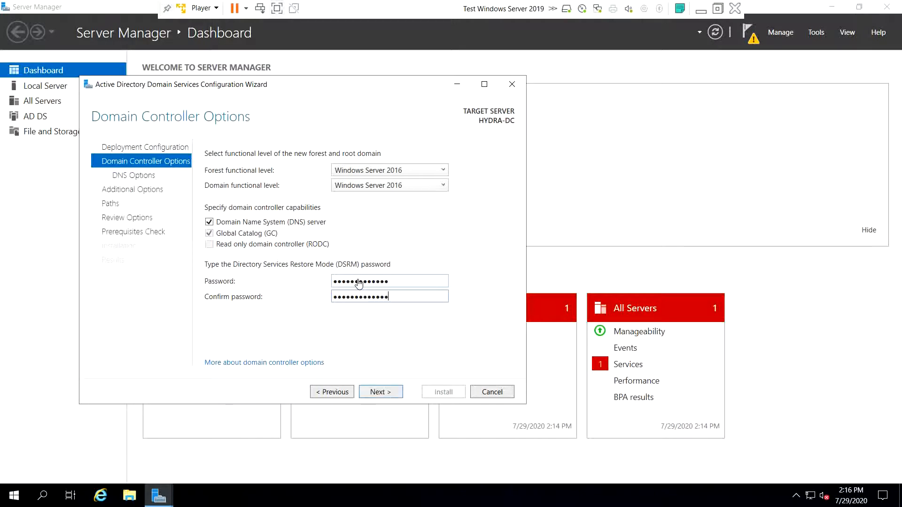
{"action": "left_click", "coordinate": [397, 392]}
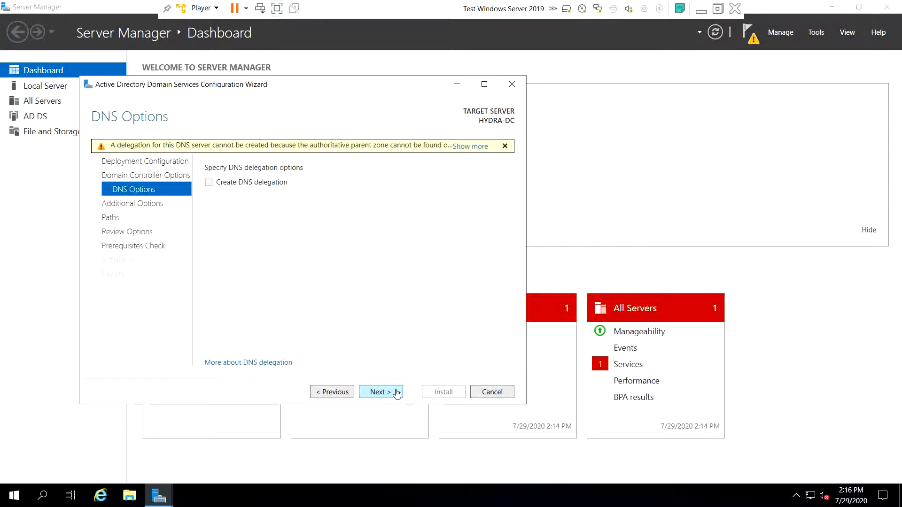
- Accept the DNS options without delegation and keep NetBIOS domain name MARVEL
{"action": "left_click", "coordinate": [397, 392]}
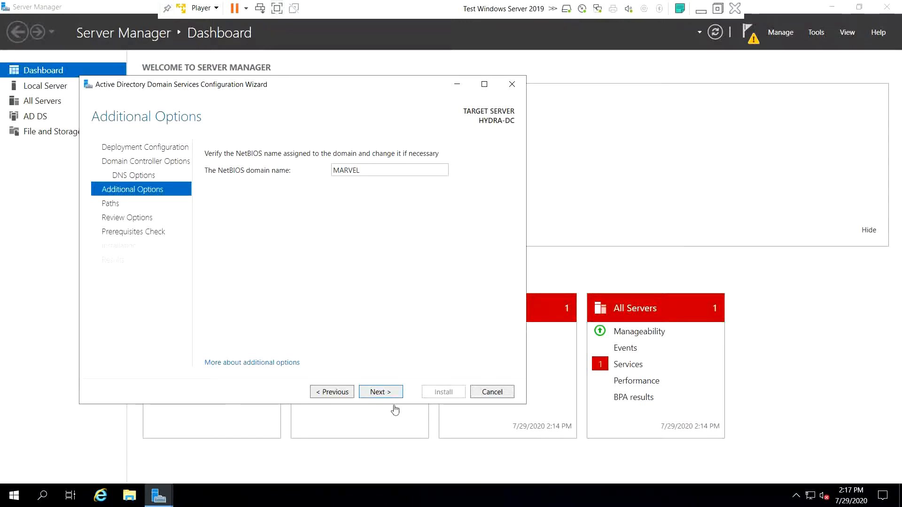
{"action": "left_click", "coordinate": [390, 392]}
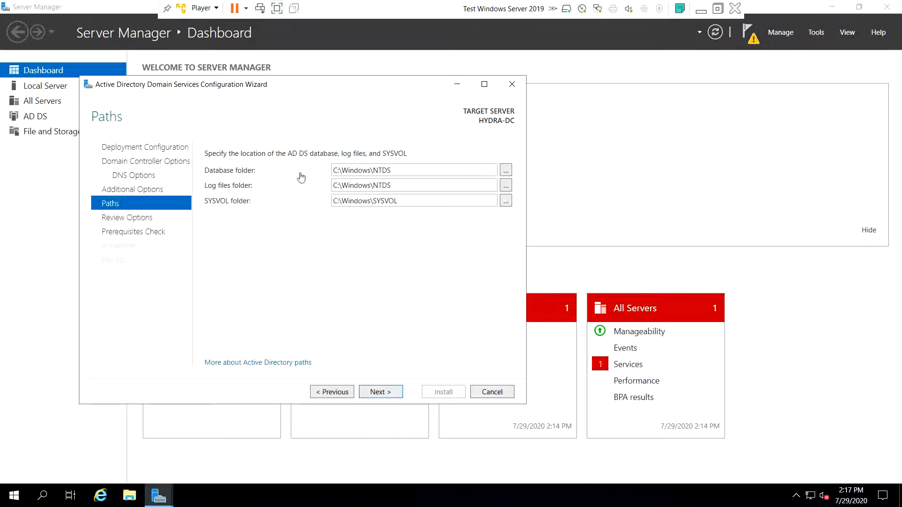
- Keep default NTDS and SYSVOL paths, pass the prerequisites check, and install the domain controller
{"action": "left_click", "coordinate": [393, 172]}
{"action": "left_click", "coordinate": [393, 173]}
{"action": "left_click", "coordinate": [381, 392]}
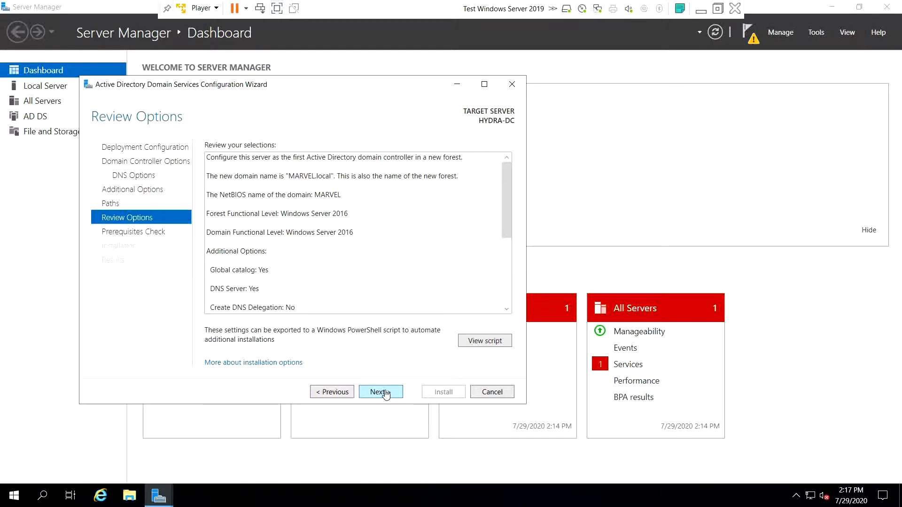
{"action": "left_click", "coordinate": [380, 392]}
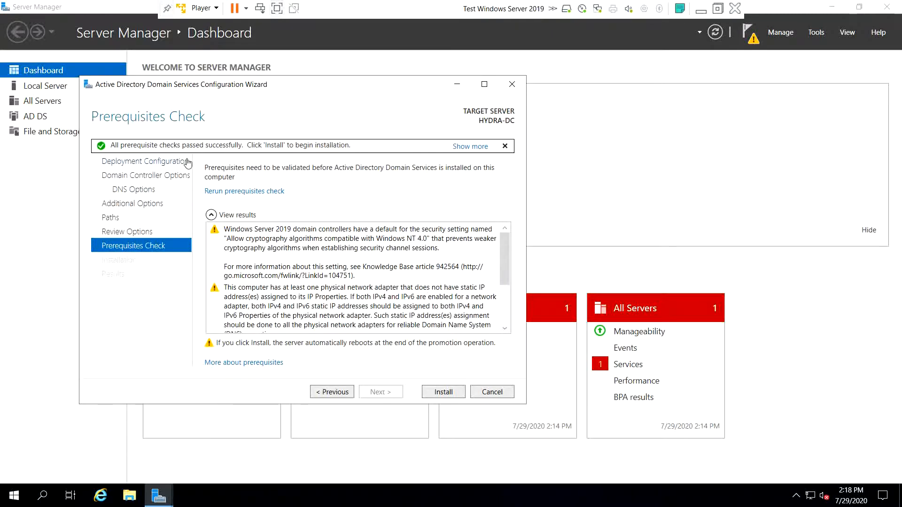
{"action": "left_click", "coordinate": [450, 395]}
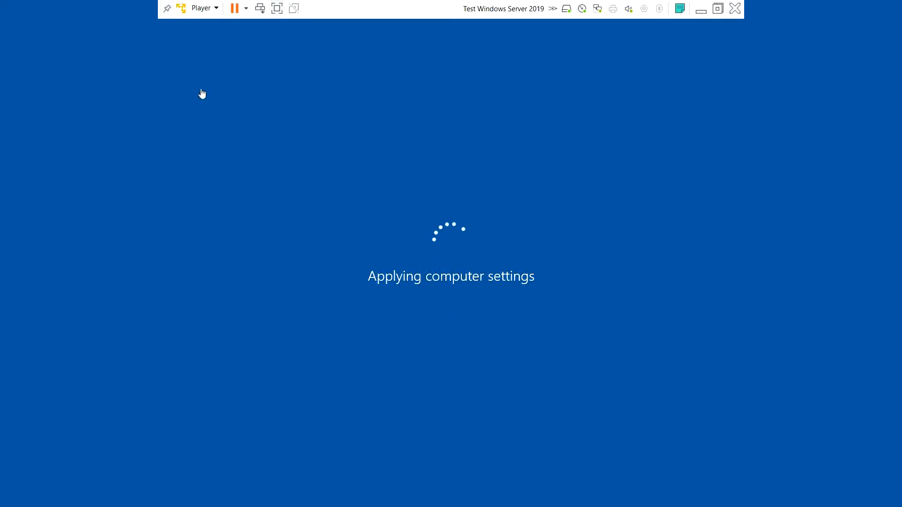
- Unlock the rebooted HYDRA-DC with Ctrl+Alt+Del to reach the MARVEL\Administrator sign-in screen
{"action": "left_click", "coordinate": [165, 8]}
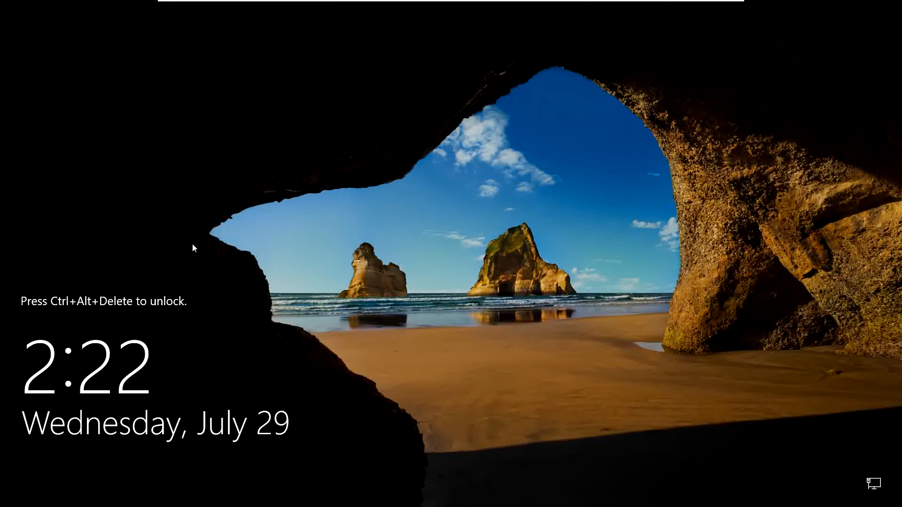
{"action": "mouse_move", "coordinate": [303, 3]}
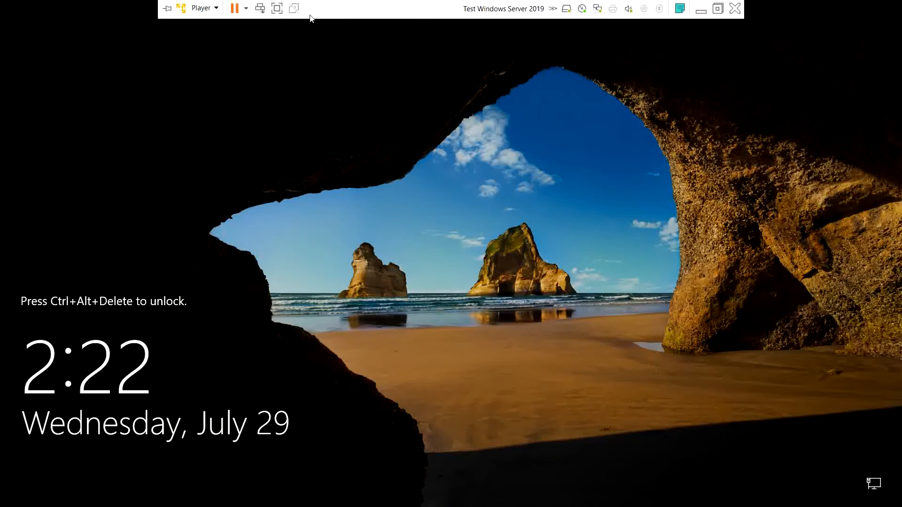
{"action": "left_click", "coordinate": [260, 8]}
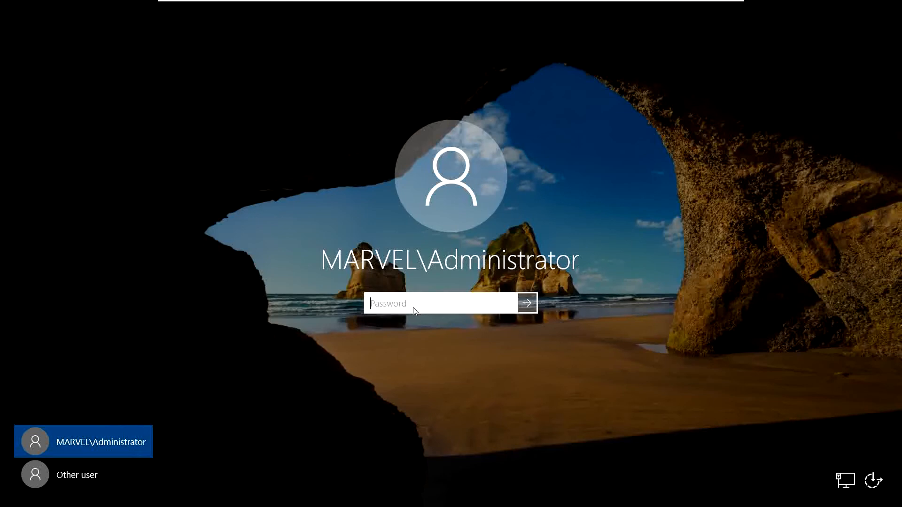
- Sign in as MARVEL\Administrator with the account password and close the Windows Admin Center notice
{"action": "type", "text": "Password123••"}
{"action": "key", "text": "Return"}
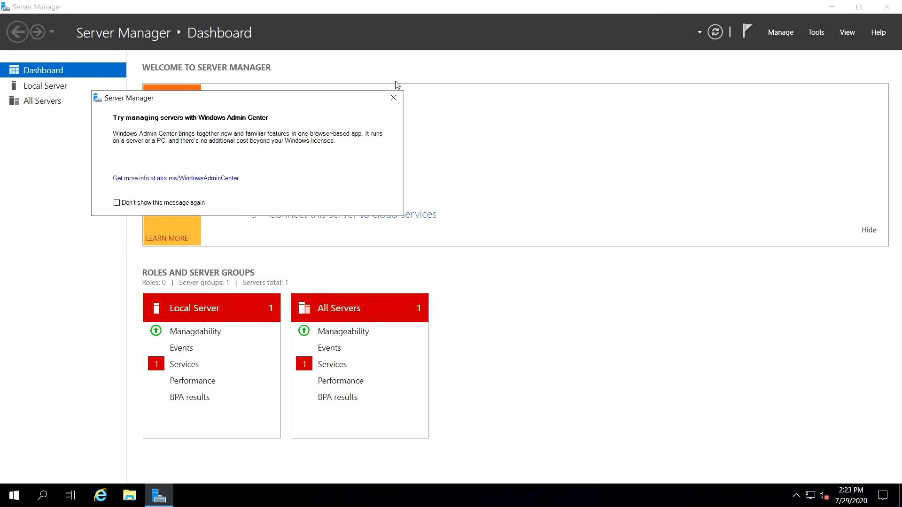
{"action": "left_click", "coordinate": [394, 98]}
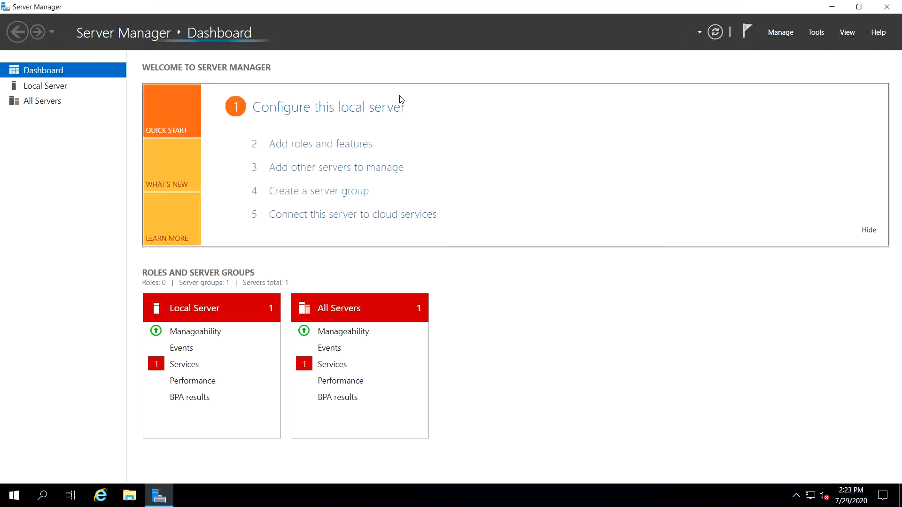